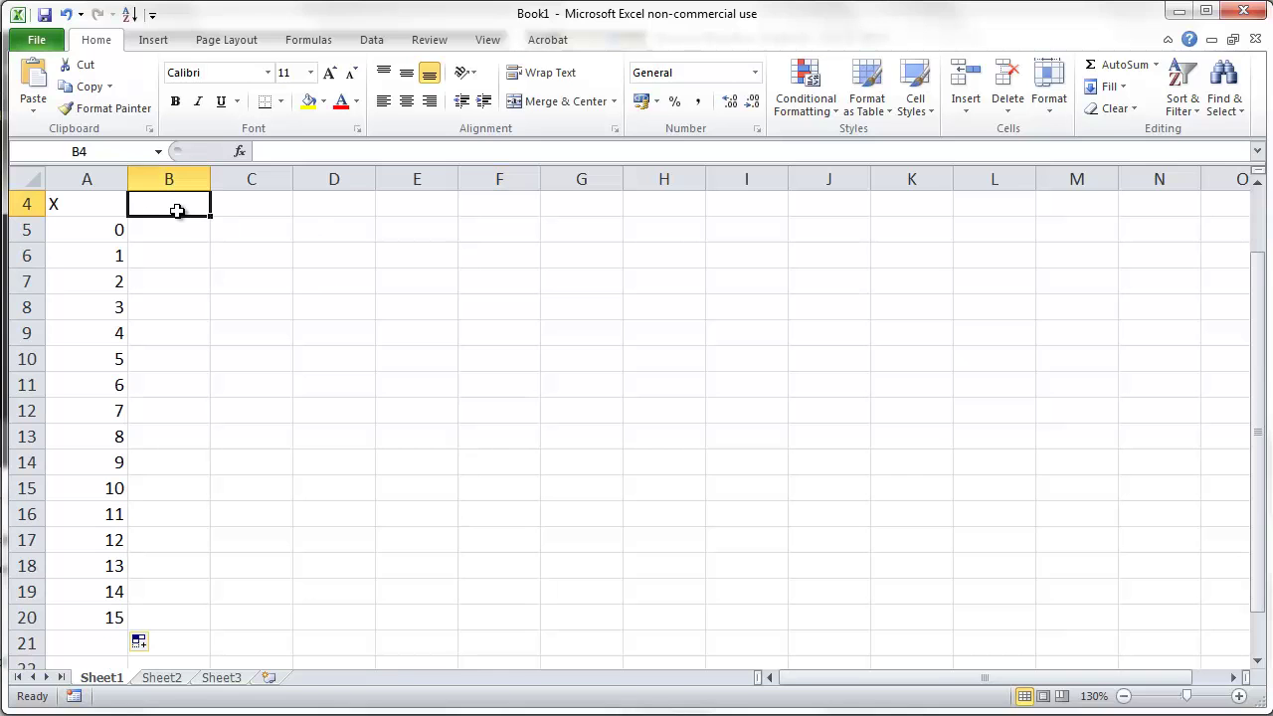
# Step: Enter the column headings p(X=x) in B4 and lowercase x in A4
pyautogui.write('(')
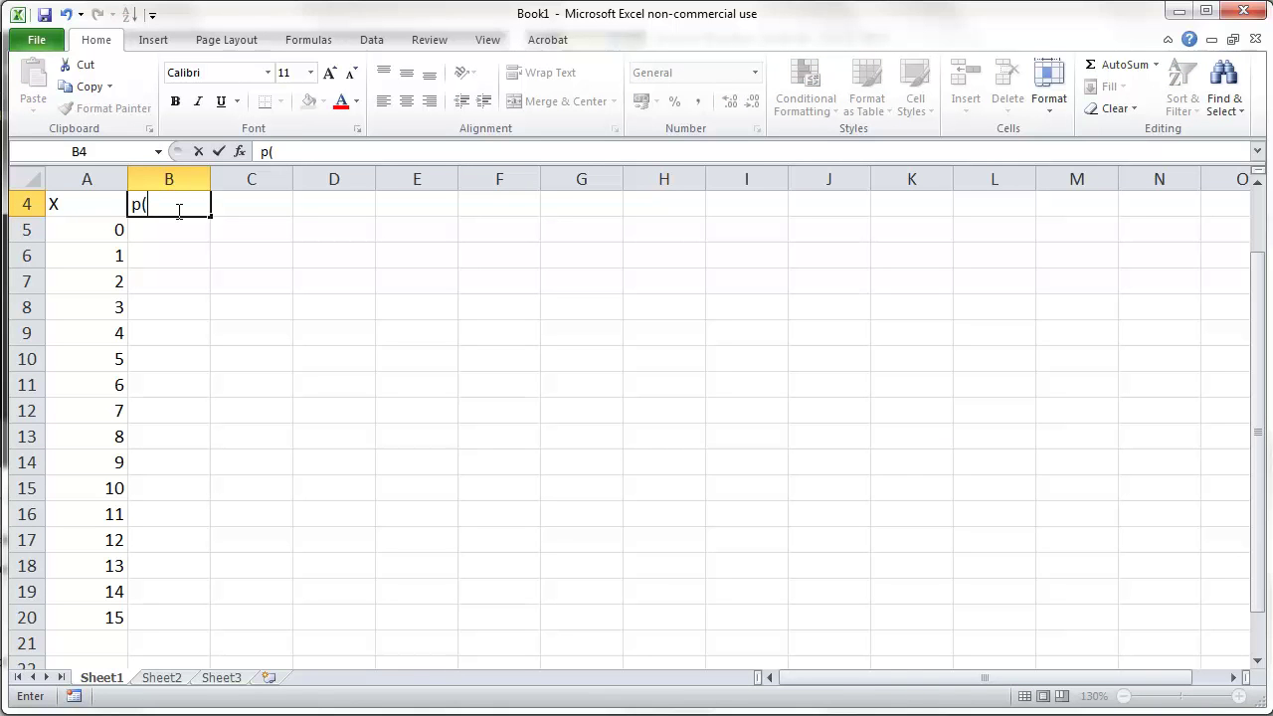
pyautogui.write('X=x)')
pyautogui.press('Left')
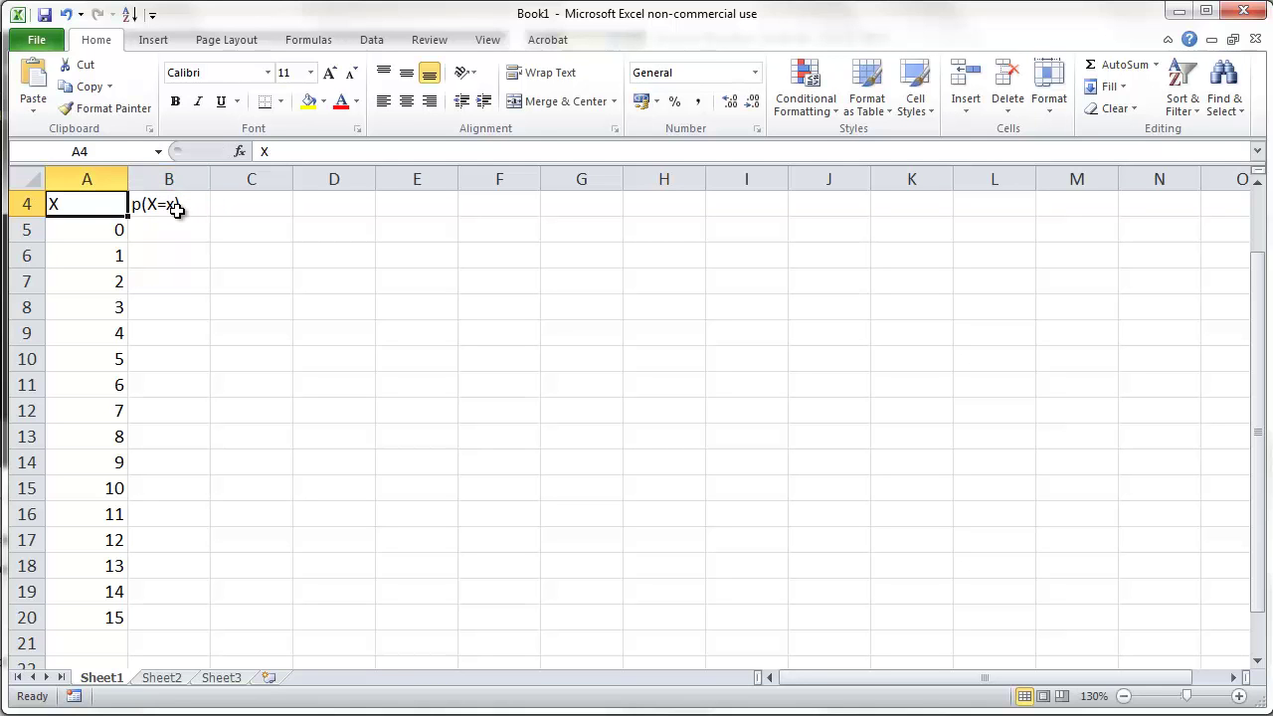
pyautogui.write('x')
pyautogui.press('Right')
# Step: Label cell D4 as k and enter the parameter value 5 in E4, consulting the problem statement
pyautogui.press('Right')
pyautogui.press('Right')
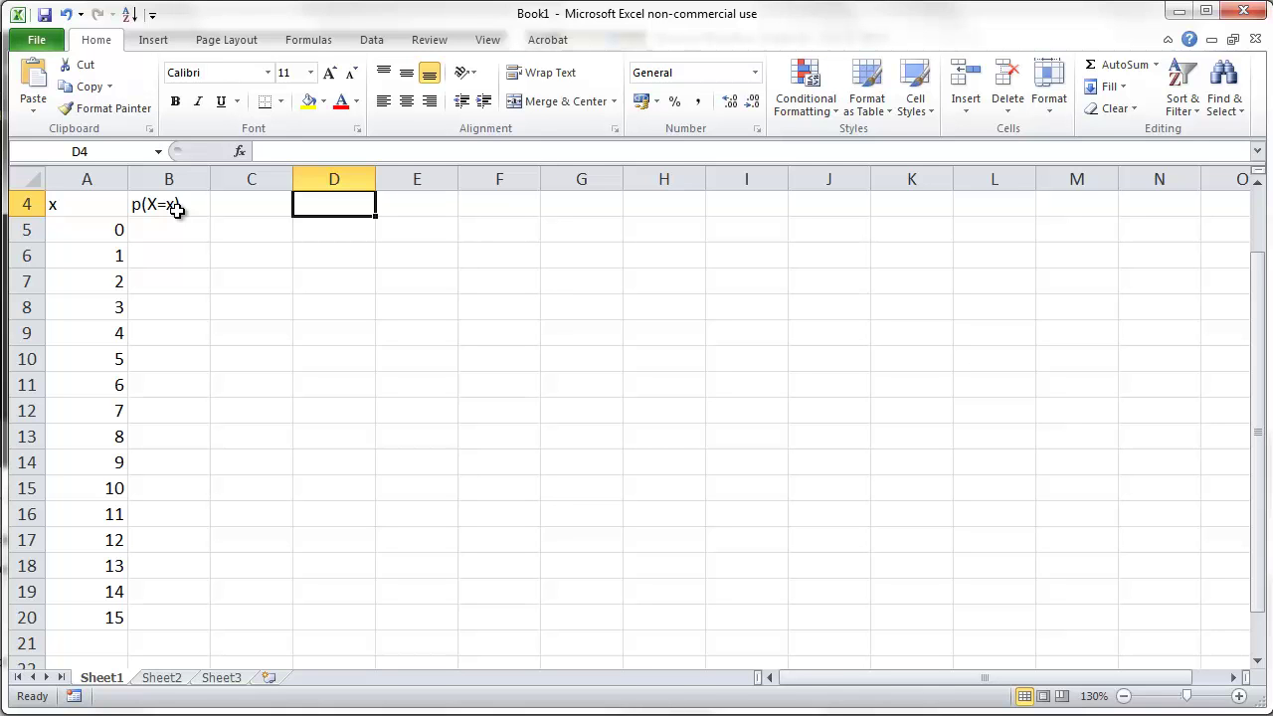
pyautogui.write('k')
pyautogui.press('Tab')
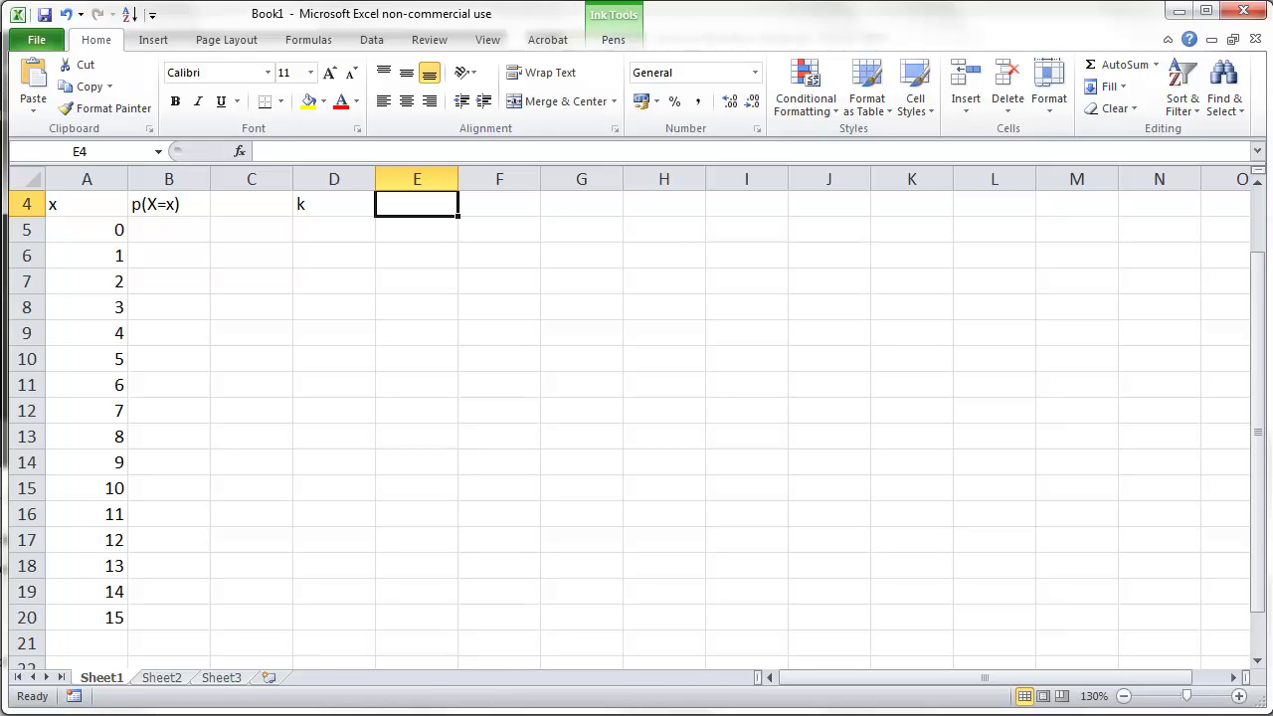
pyautogui.hotkey('alt', 'Tab')
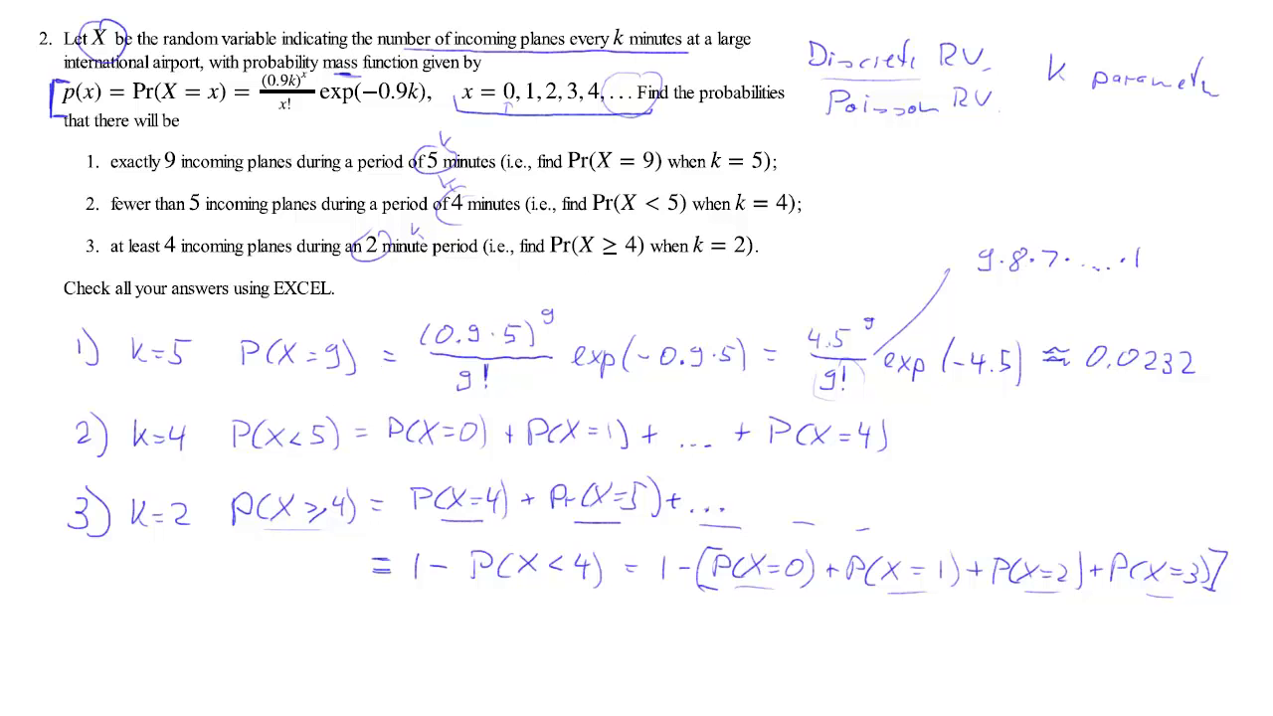
pyautogui.hotkey('alt', 'Tab')
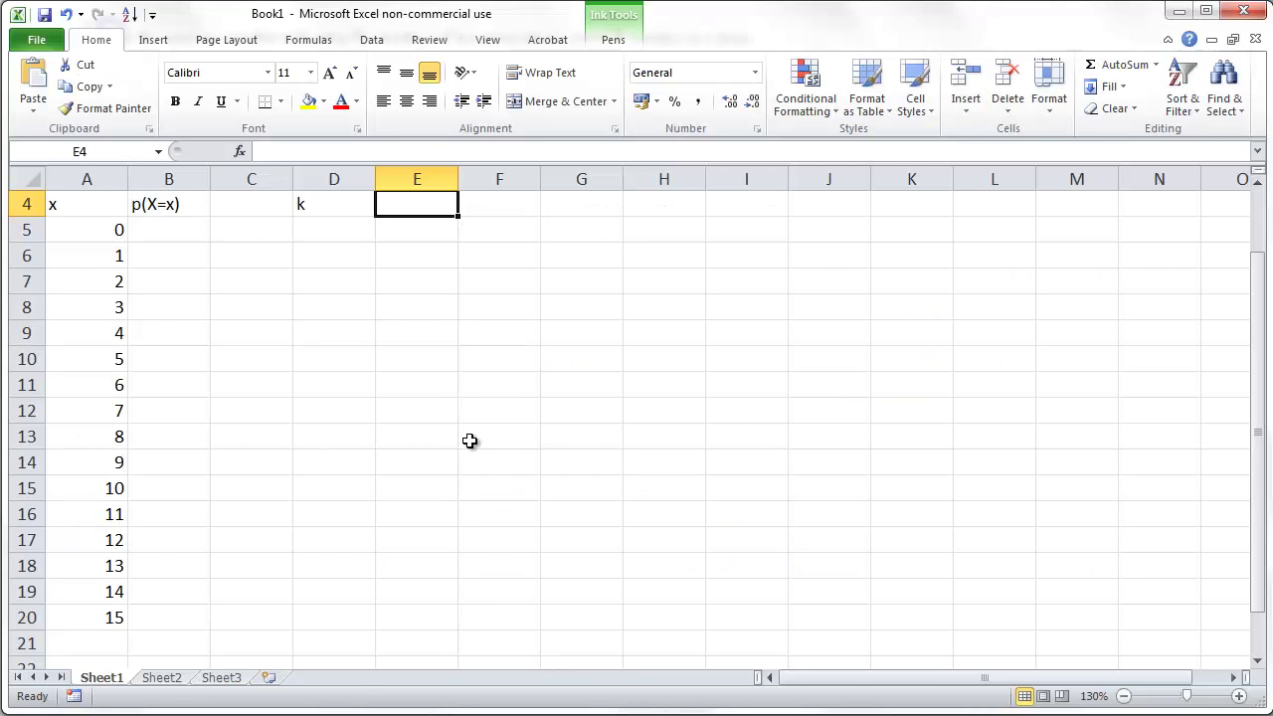
pyautogui.write('5')
pyautogui.press('Return')
# Step: Start the probability formula in B14 with ((0.9*$E$4)^A14, keeping the reference to k absolute
pyautogui.press('Down')
pyautogui.press('Down')
pyautogui.press('Down')
pyautogui.press('Down')
pyautogui.press('Down')
pyautogui.press('Down')
pyautogui.press('Down')
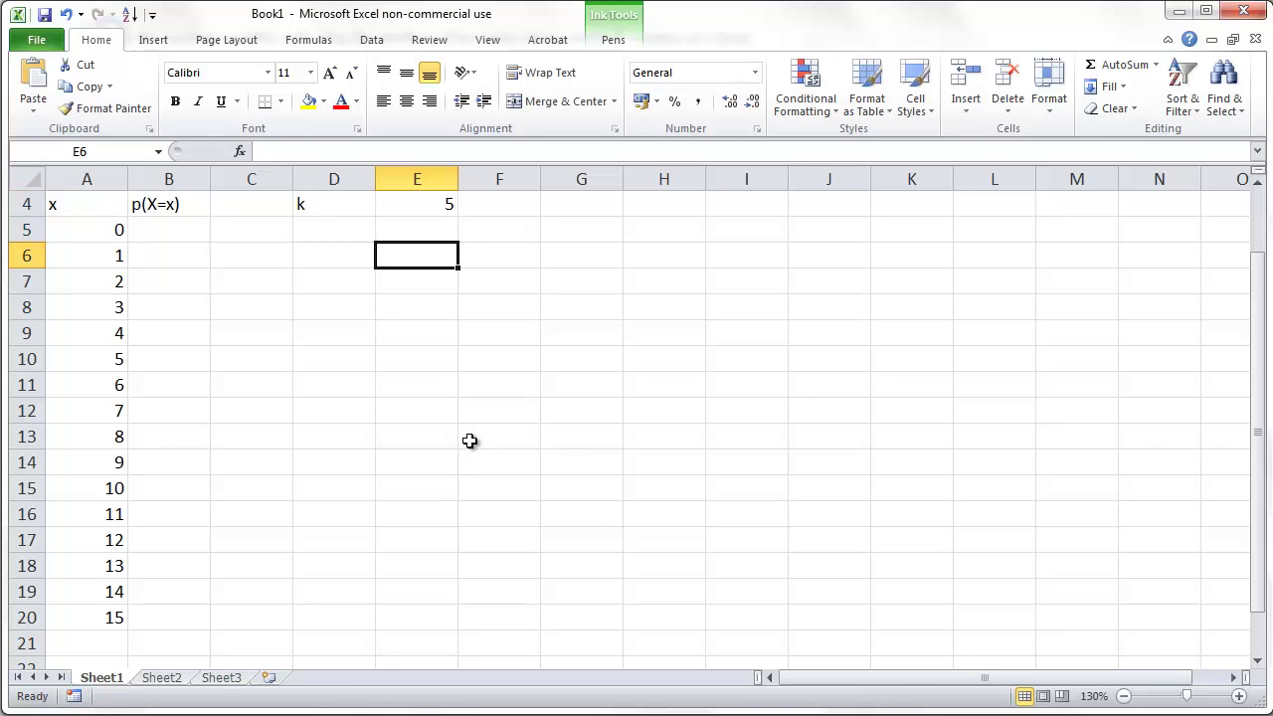
pyautogui.press('Down')
pyautogui.press('Down')
pyautogui.press('Left')
pyautogui.press('Left')
pyautogui.press('Left')
pyautogui.write('=')
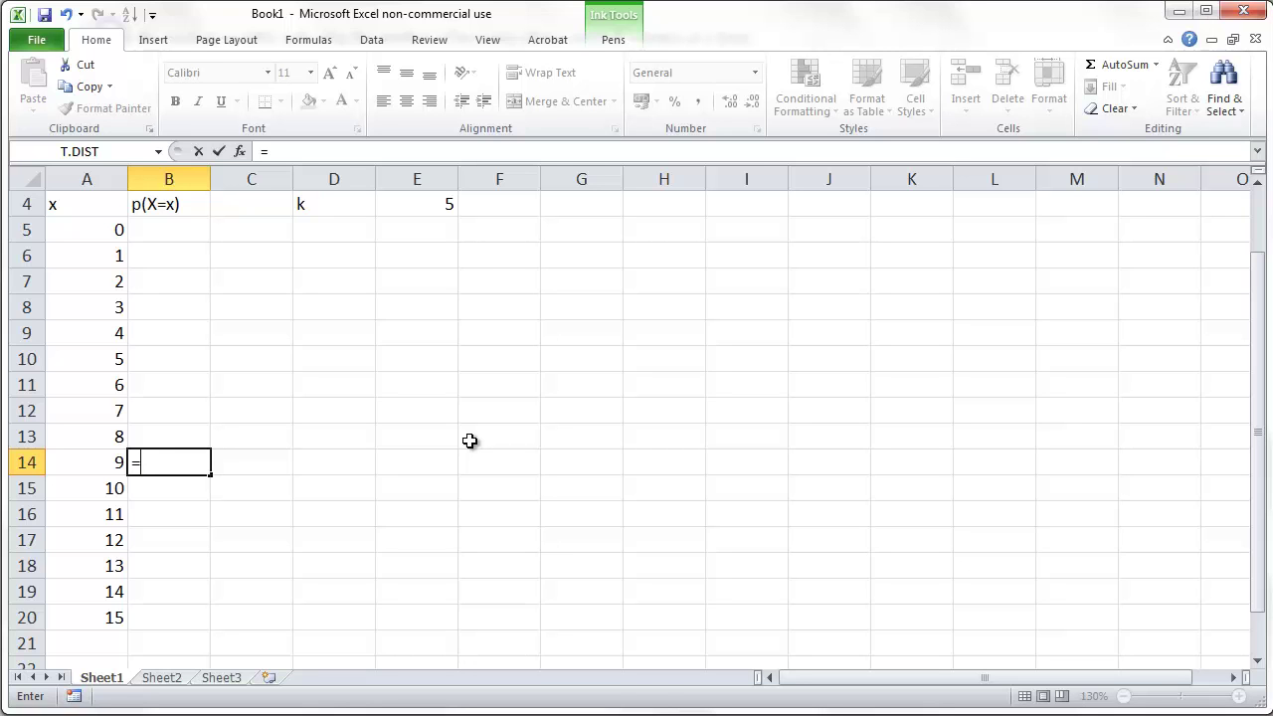
pyautogui.write('((0.9*')
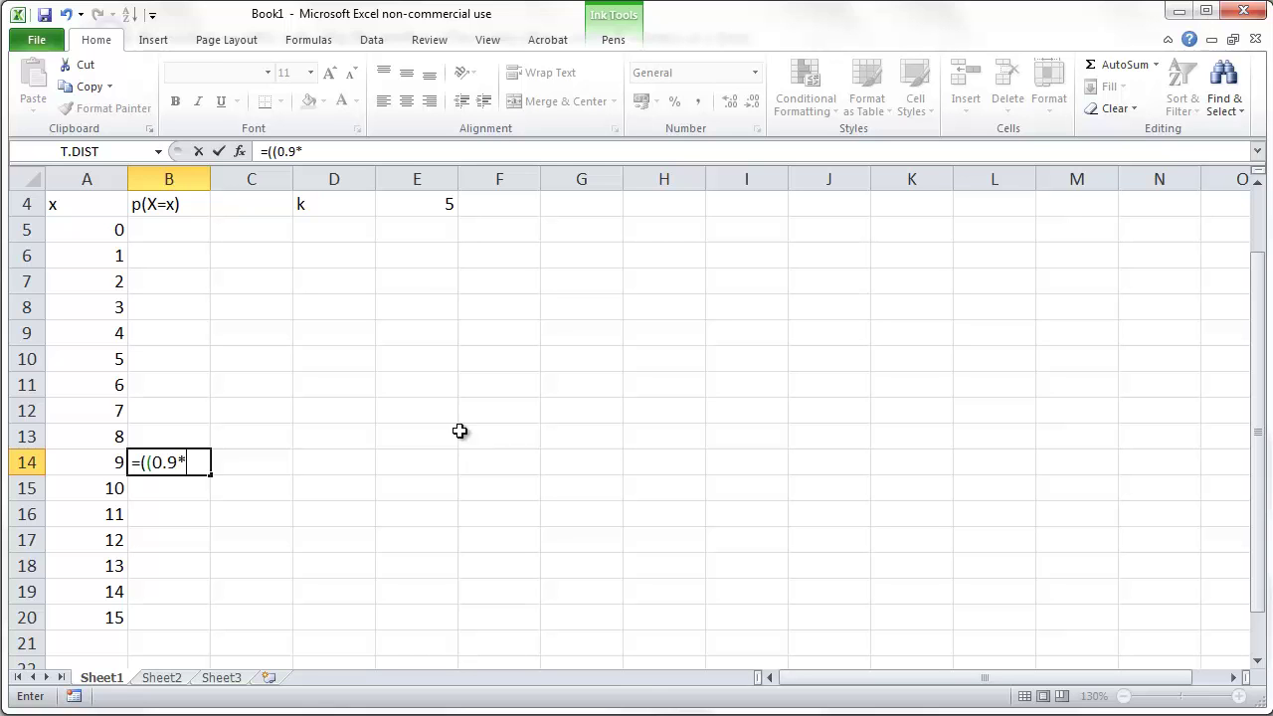
pyautogui.click(419, 205)
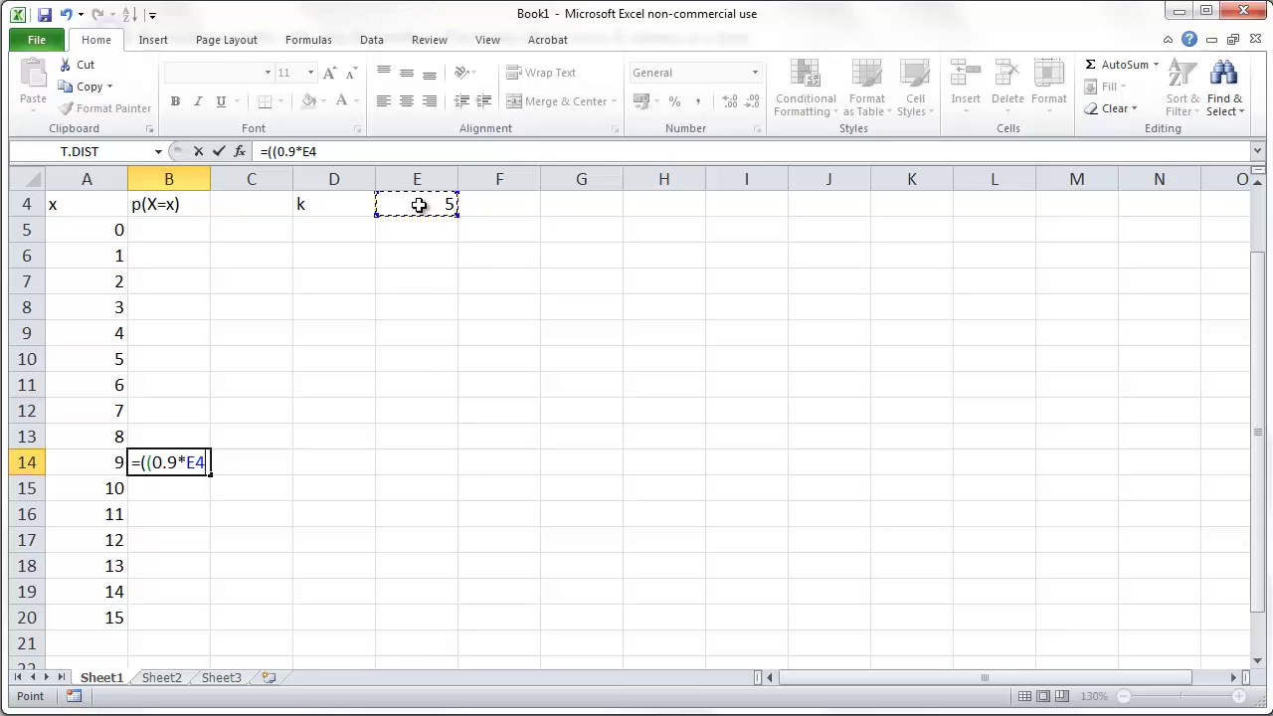
pyautogui.press('F4')
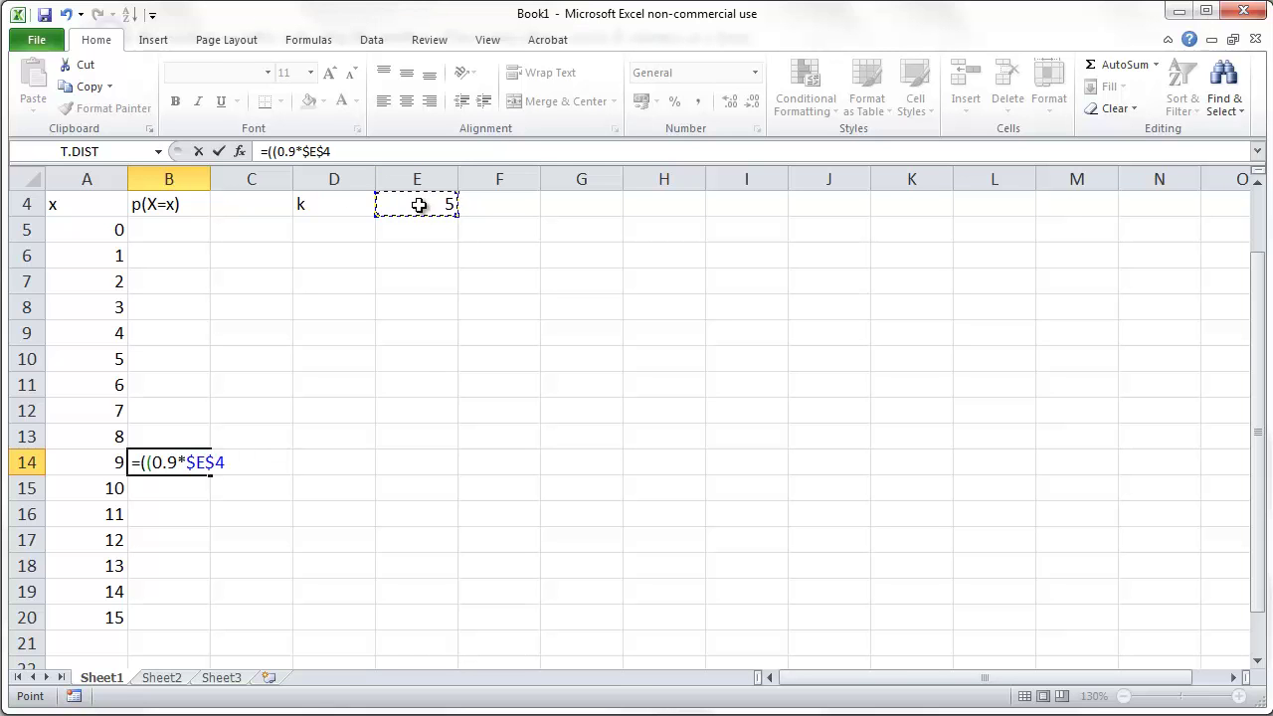
pyautogui.write(')^')
pyautogui.click(87, 463)
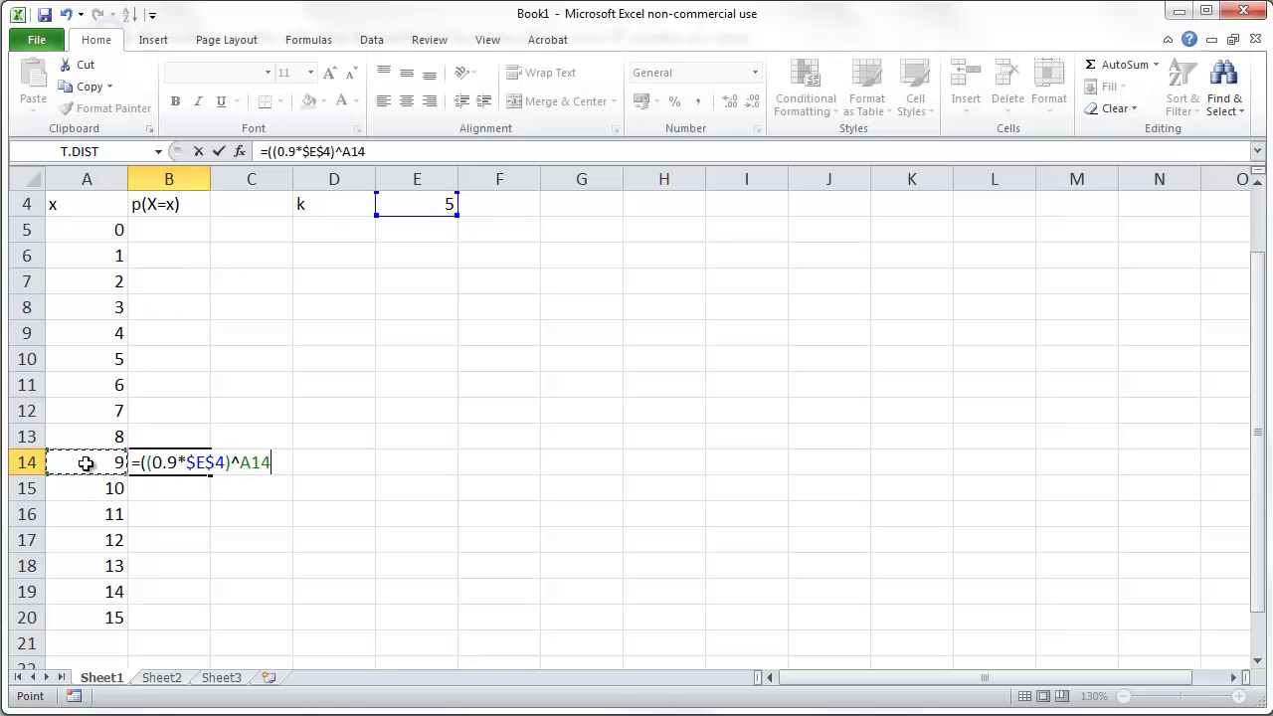
# Step: Extend the B14 formula by dividing the power term by fact(A14) and closing the bracket
pyautogui.write('/fact')
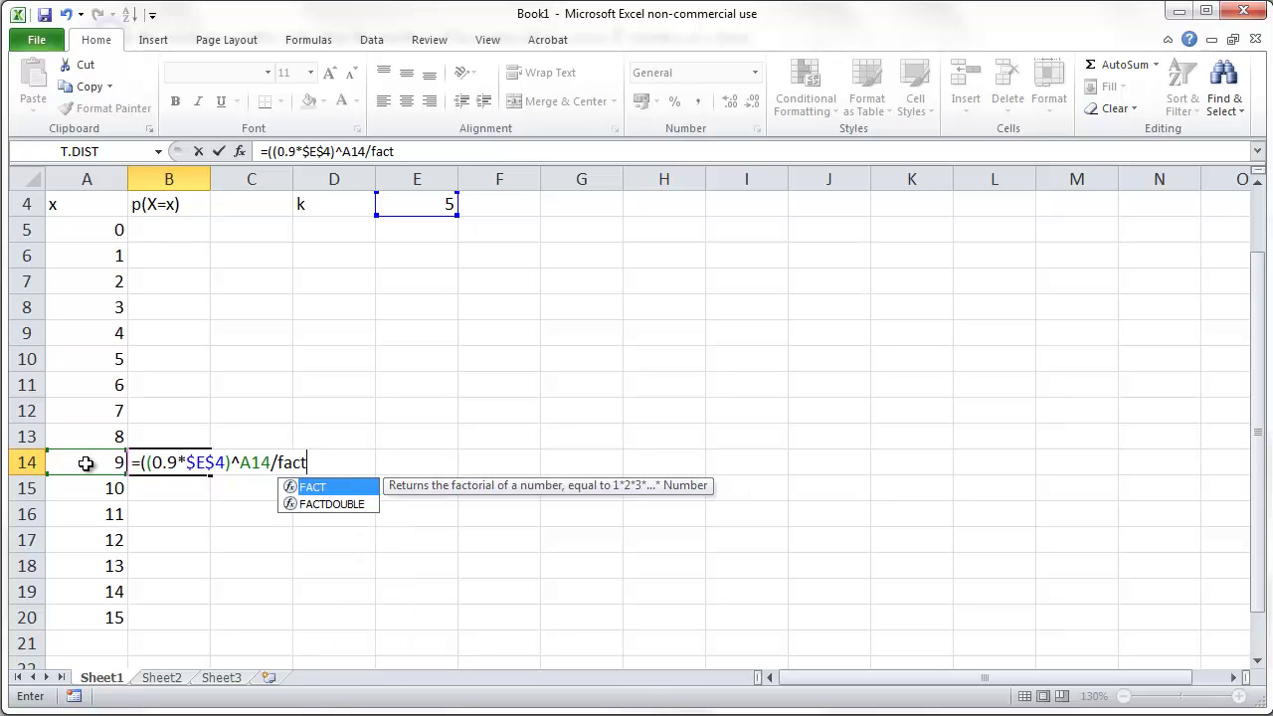
pyautogui.write('(')
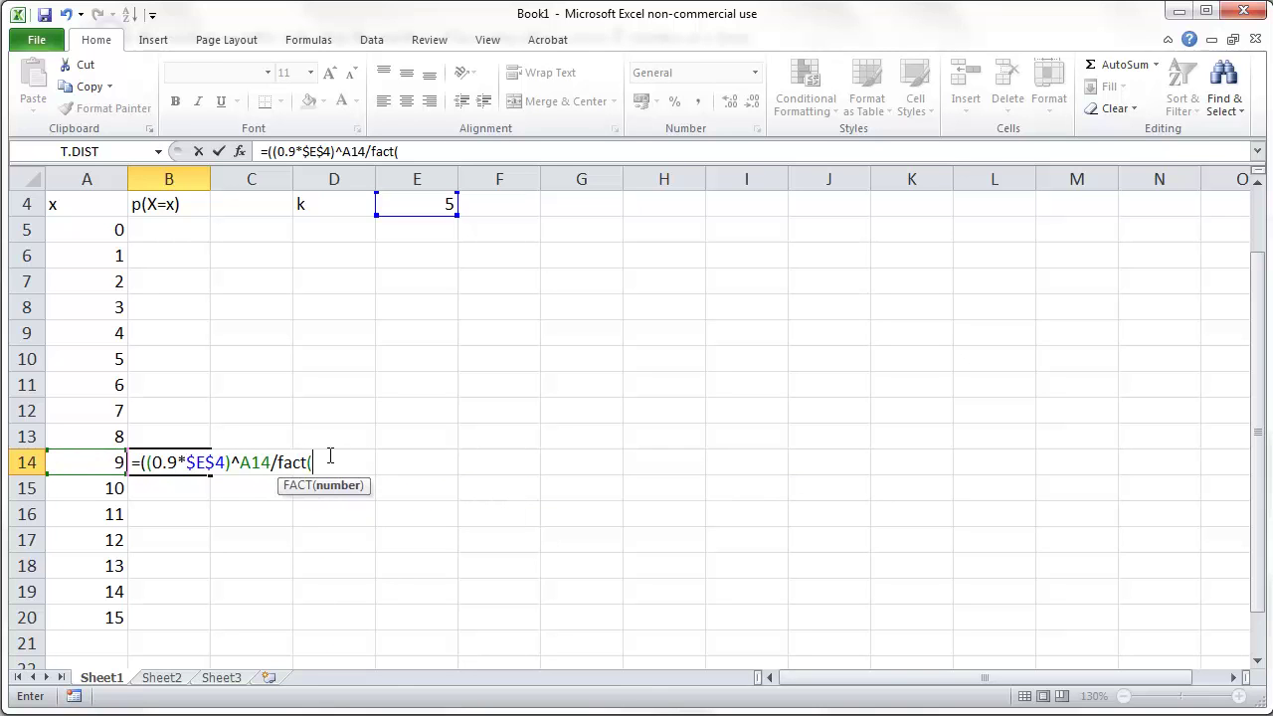
pyautogui.click(93, 462)
pyautogui.write('))')
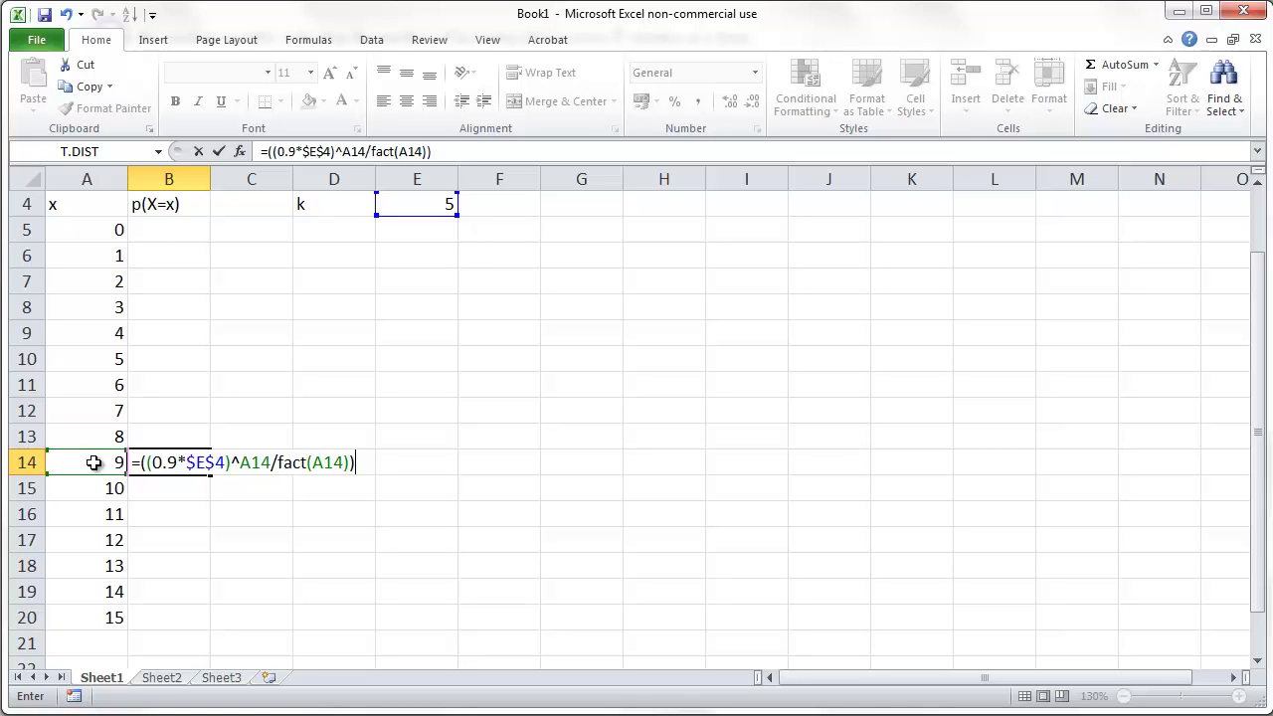
# Step: Complete the B14 formula by multiplying by exp(-0.9*$E$4), with the k reference made absolute
pyautogui.write('*exp')
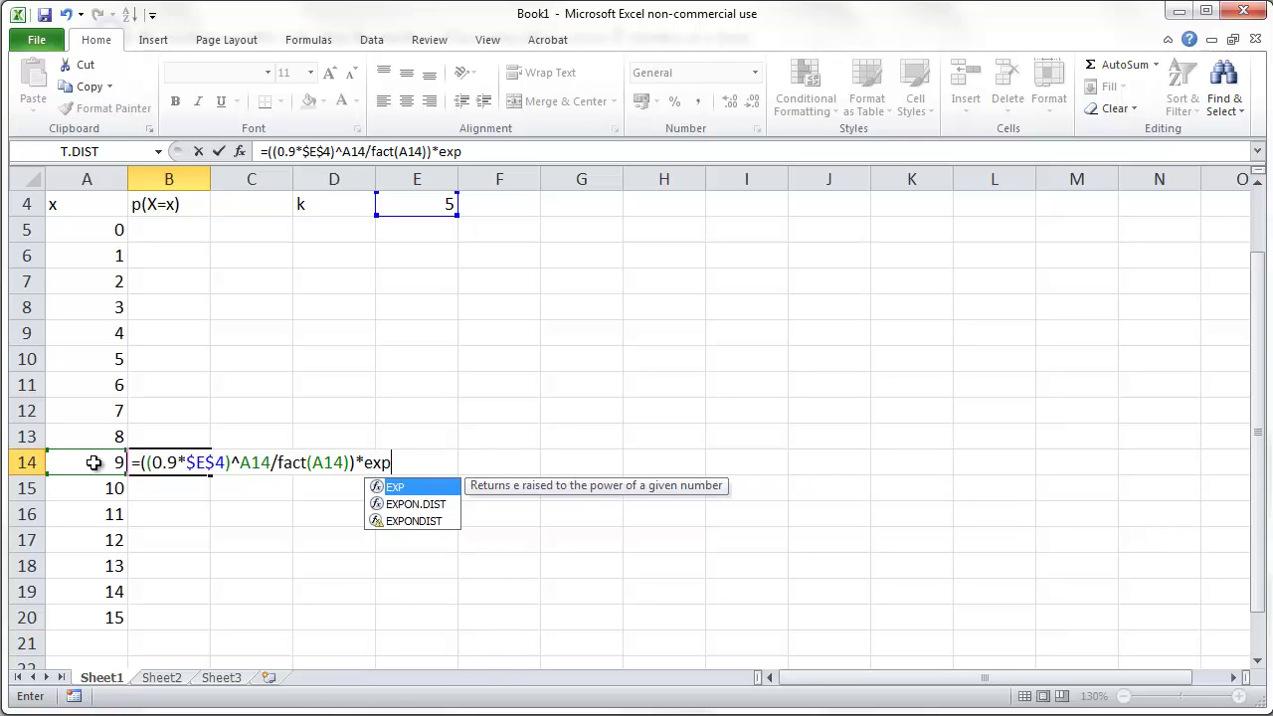
pyautogui.write('(-')
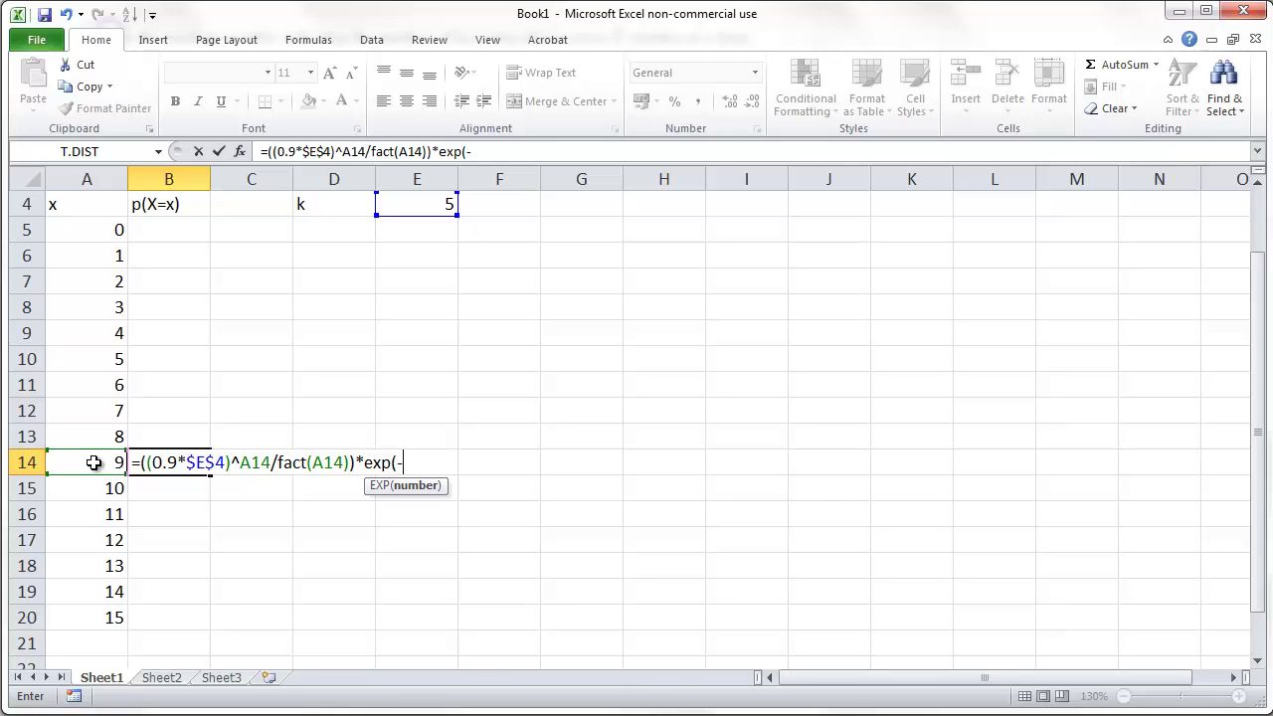
pyautogui.write('0.9*')
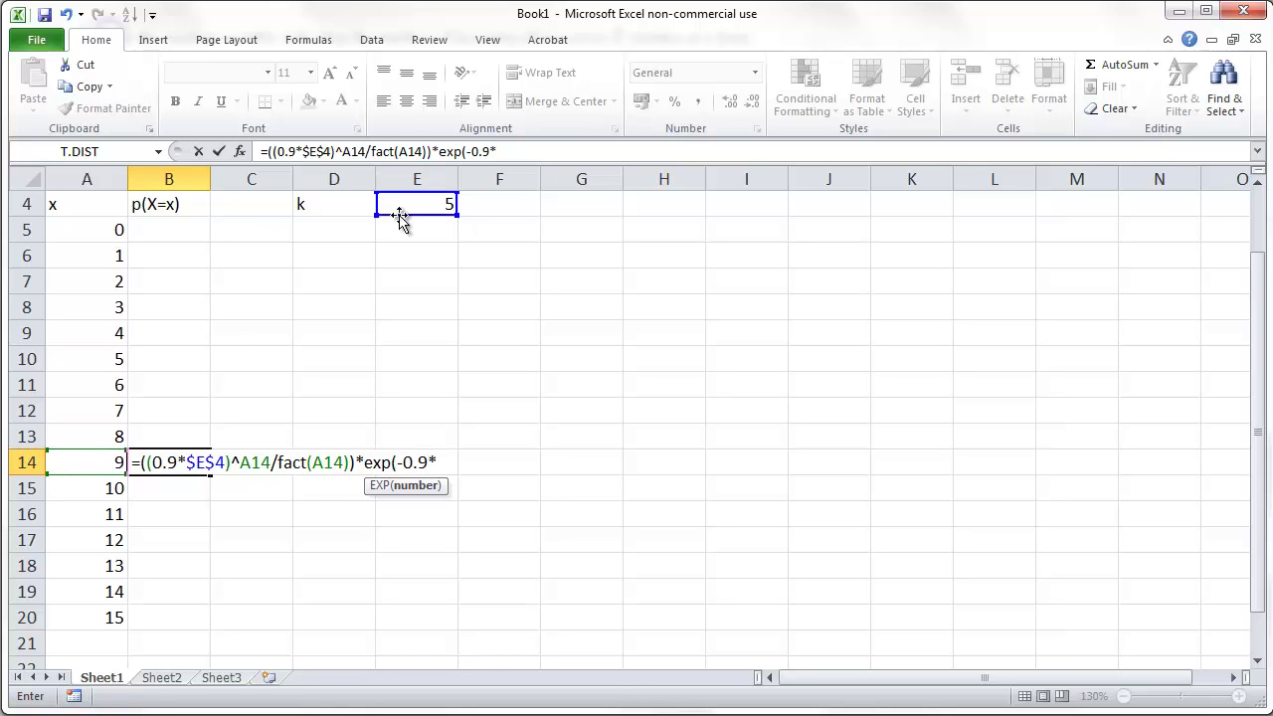
pyautogui.click(405, 204)
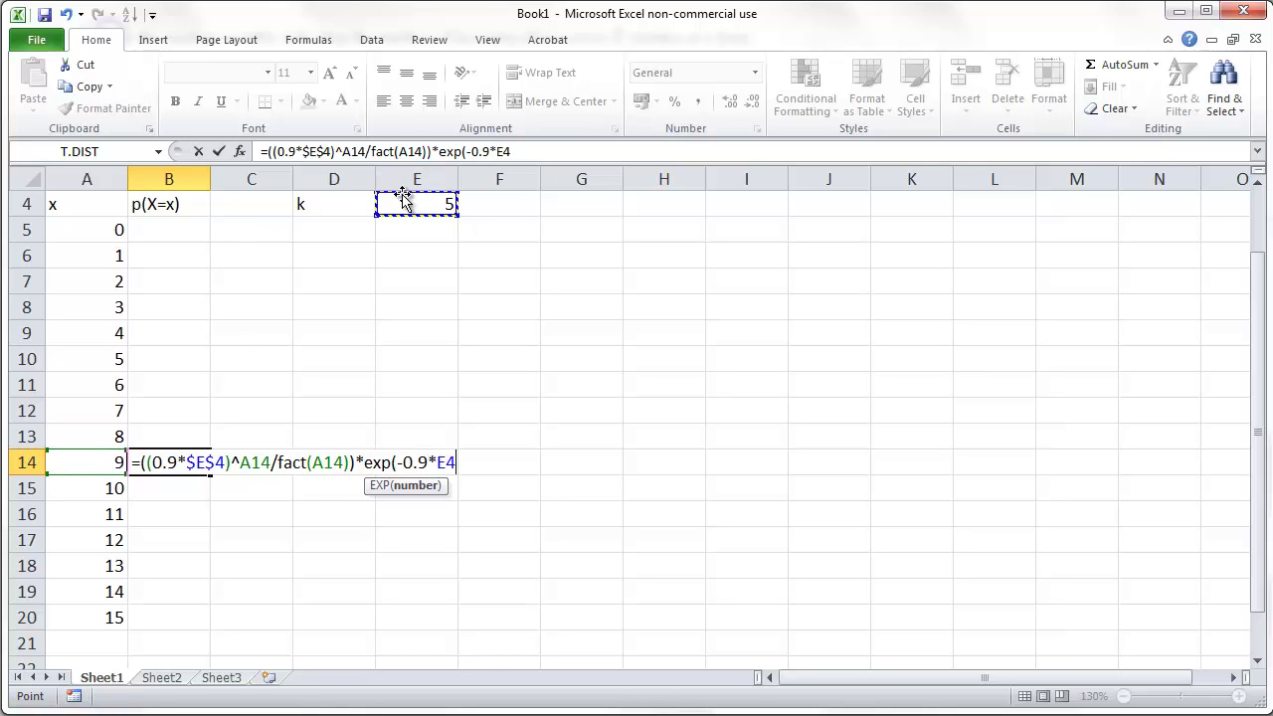
pyautogui.write(')')
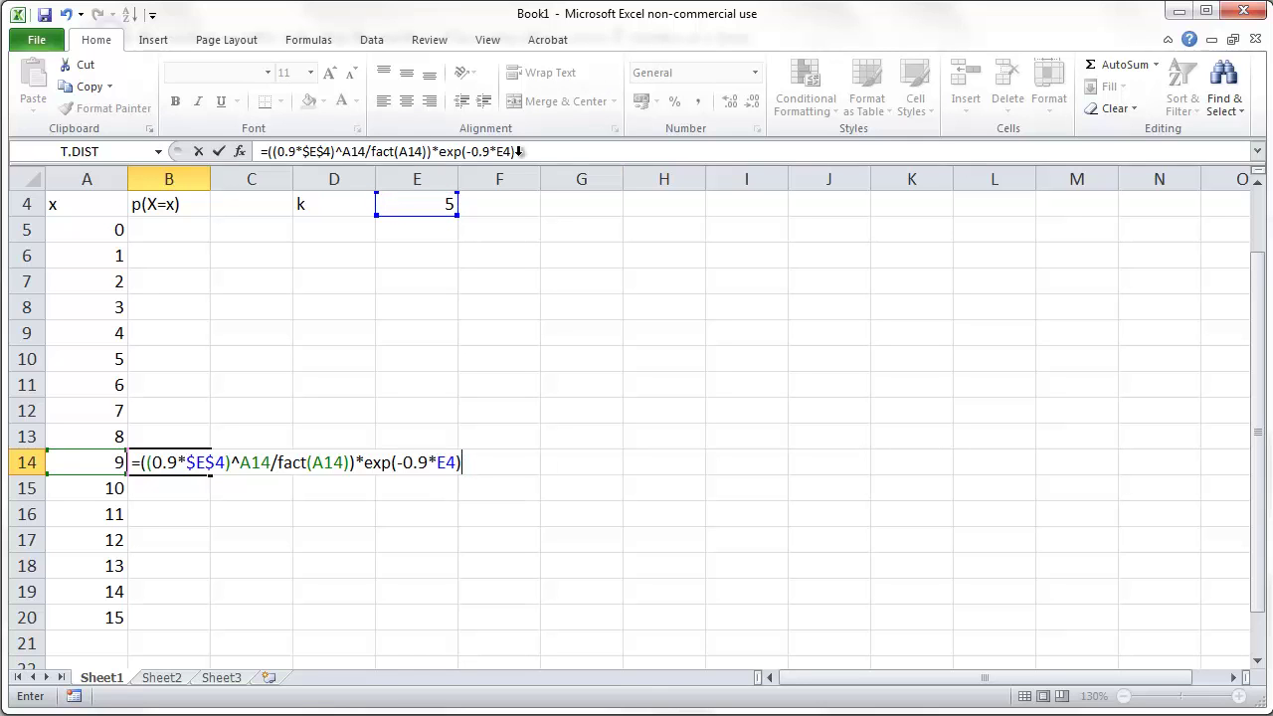
pyautogui.click(507, 151)
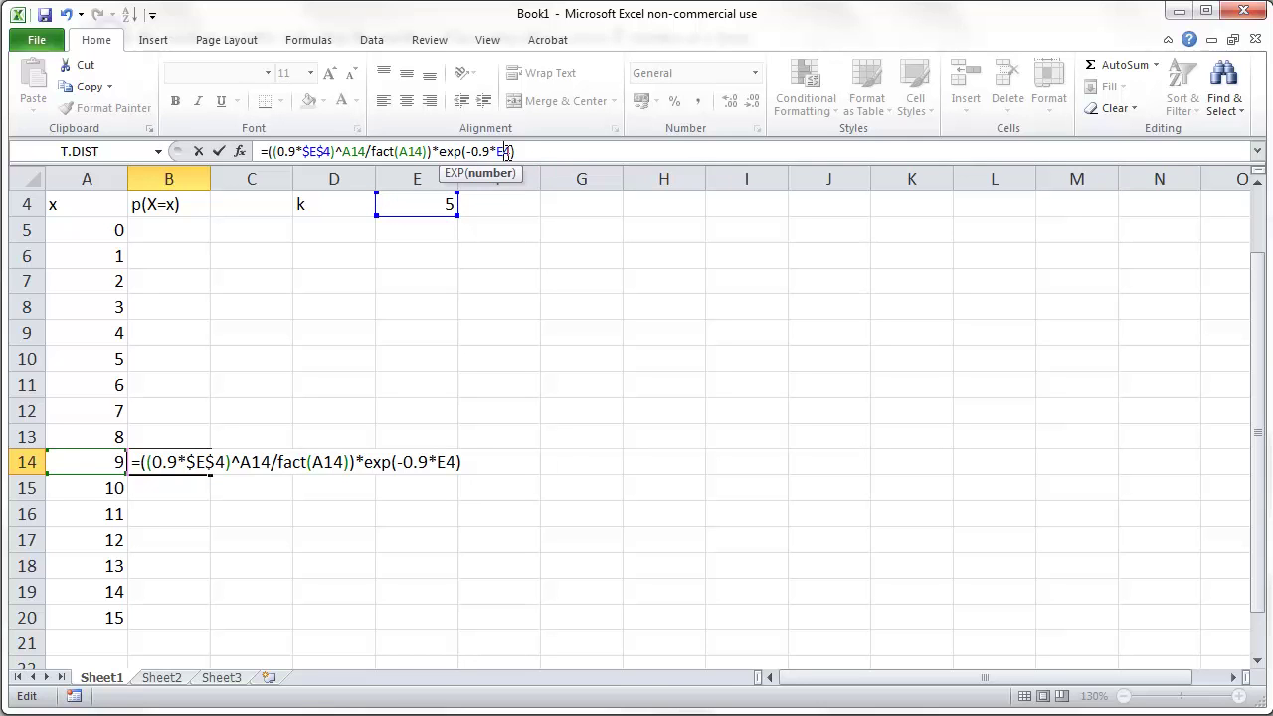
pyautogui.press('F4')
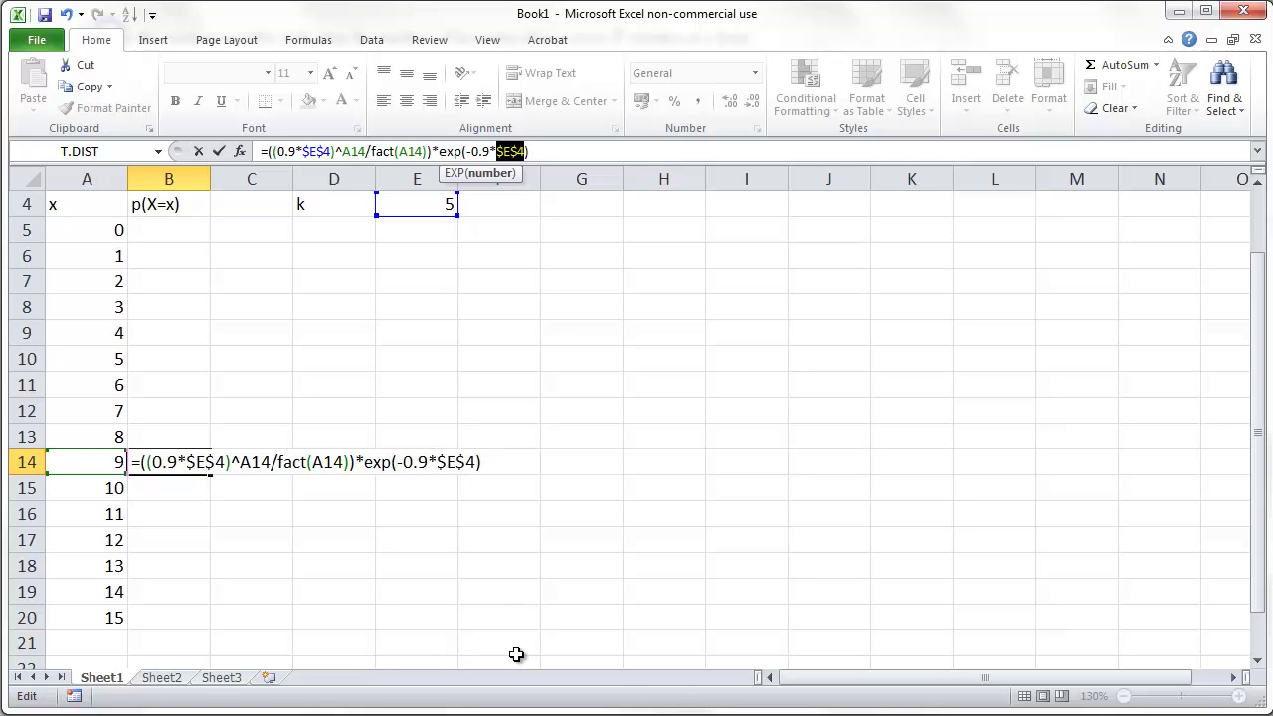
pyautogui.press('Return')
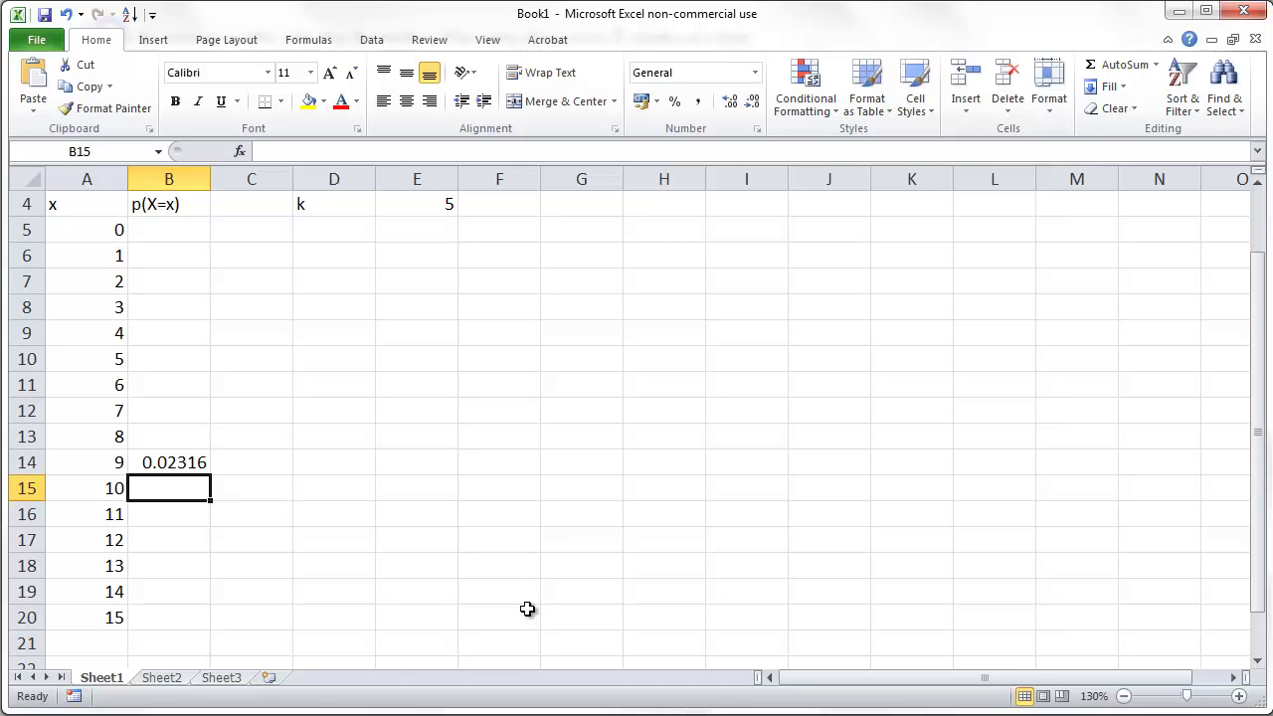
# Step: Fill the probability formula from B14 up to B5 and down to B20
pyautogui.click(194, 462)
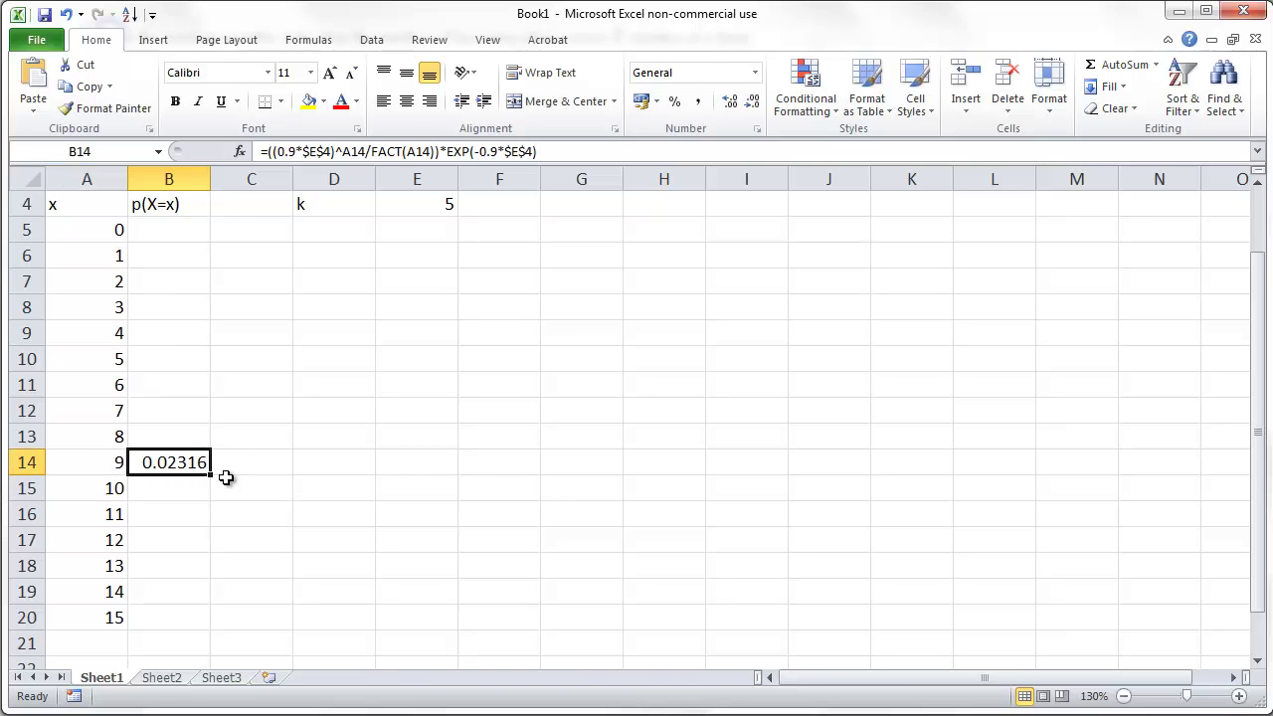
pyautogui.moveTo(212, 476); pyautogui.dragTo(213, 219)
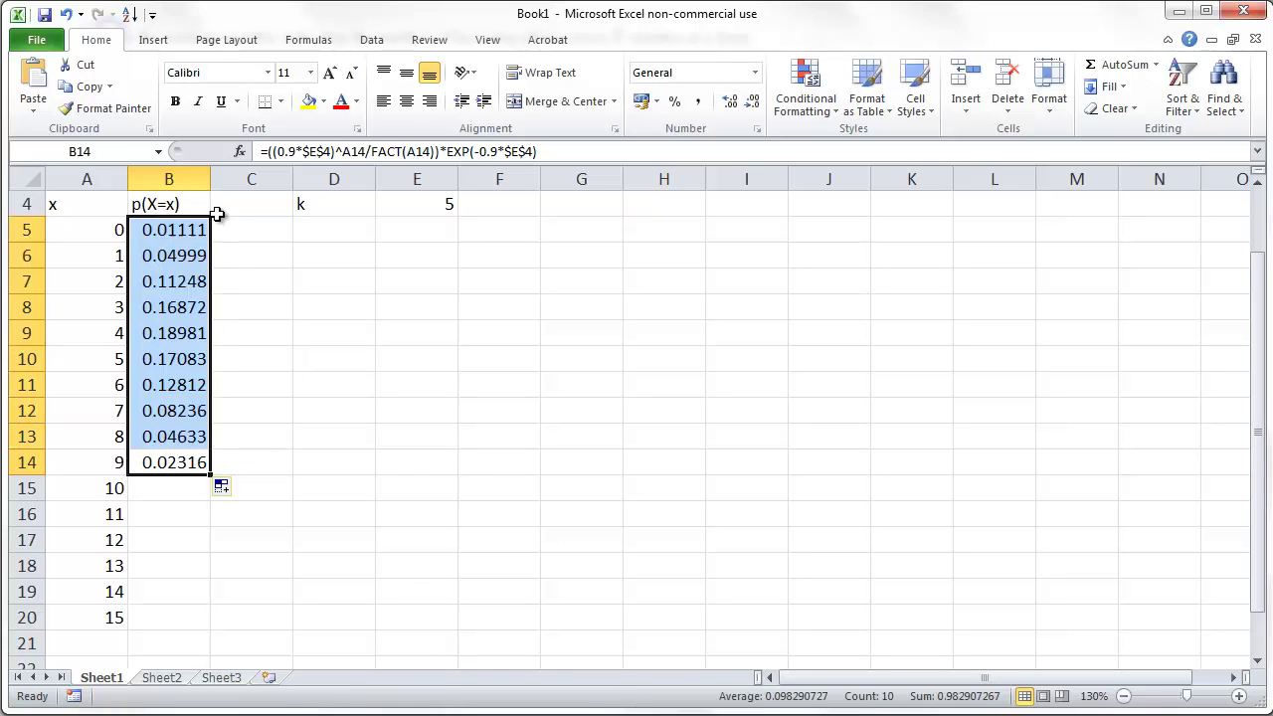
pyautogui.moveTo(211, 475); pyautogui.dragTo(203, 619)
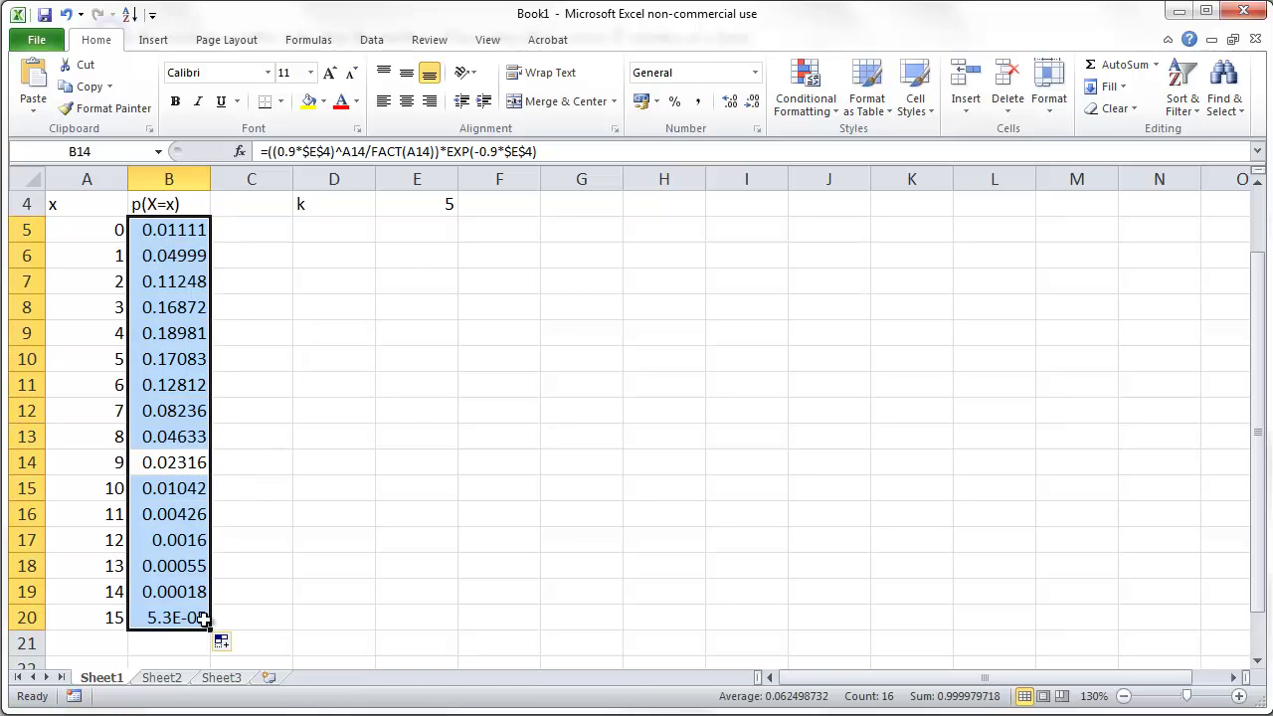
pyautogui.click(244, 410)
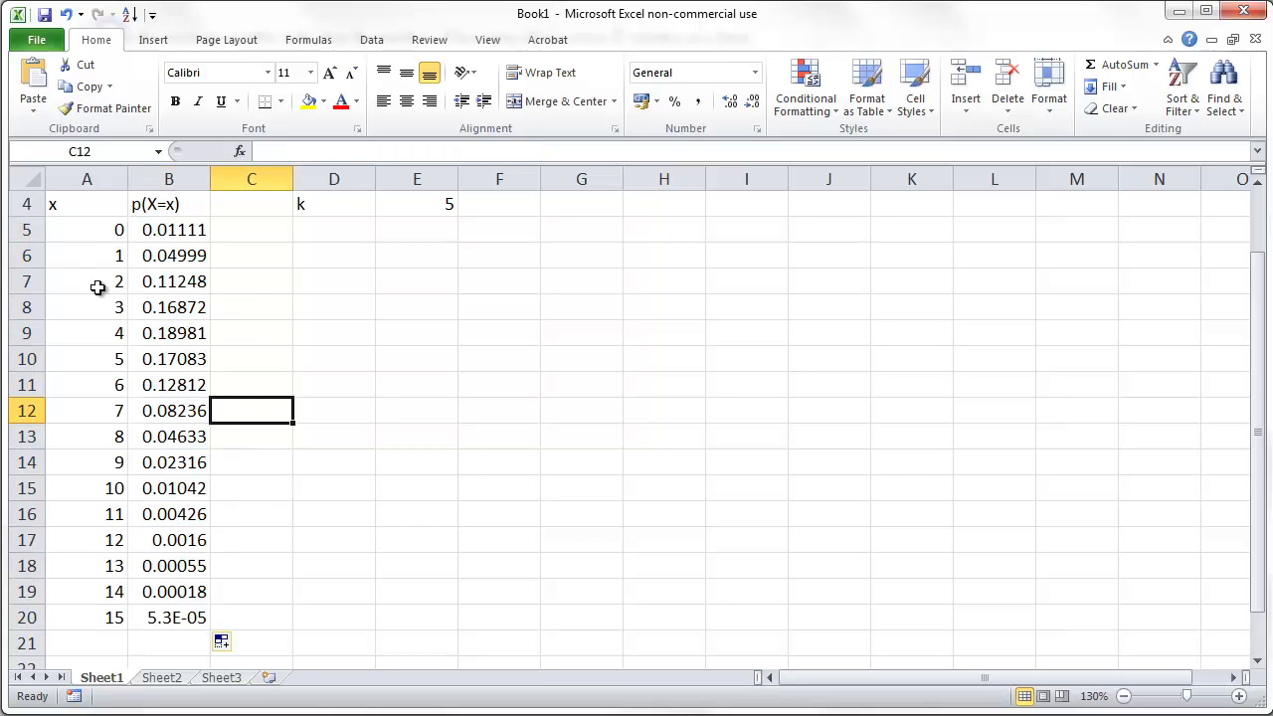
# Step: Inspect the cell references of the copied formula in B10 and consult the problem statement
pyautogui.doubleClick(175, 360)
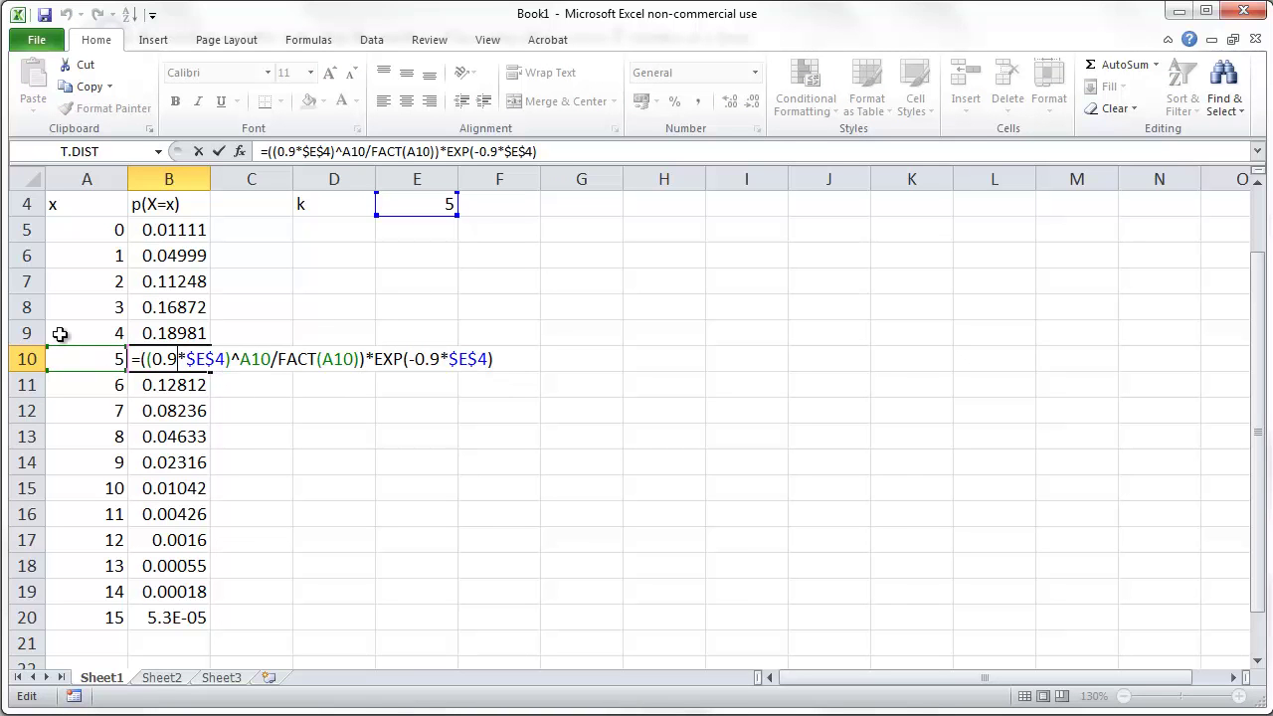
pyautogui.press('Return')
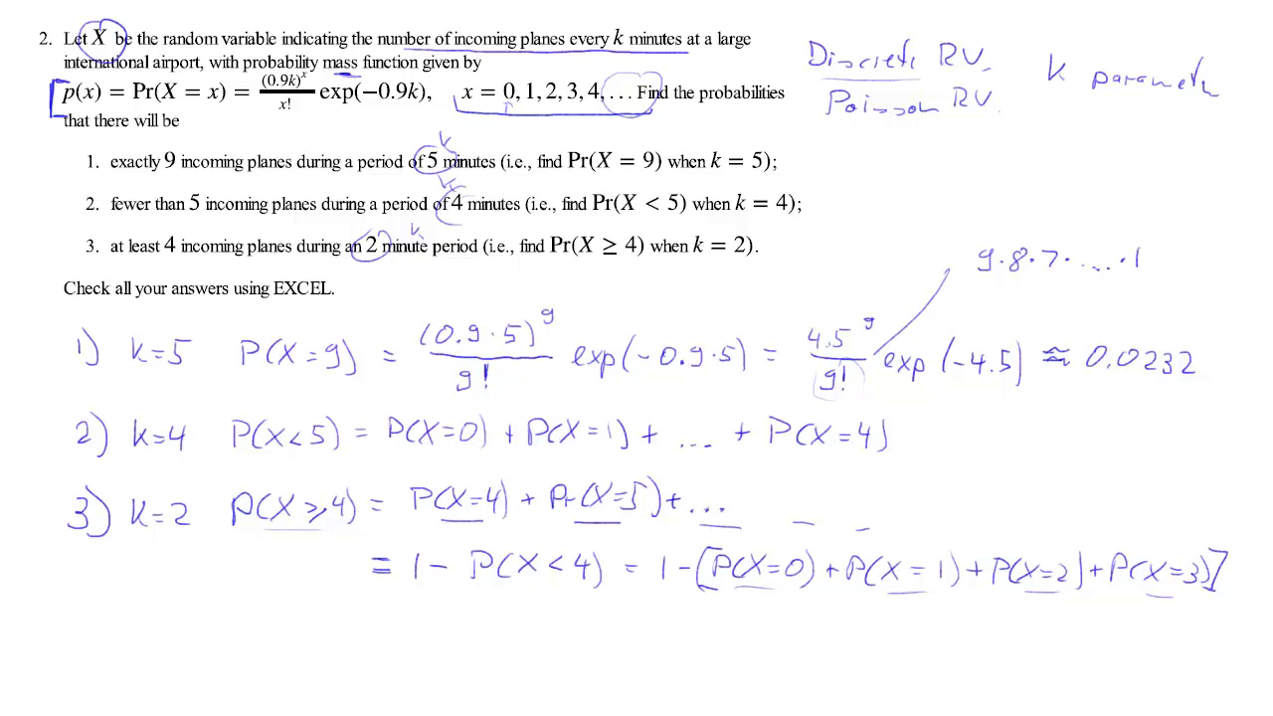
pyautogui.hotkey('alt', 'Tab')
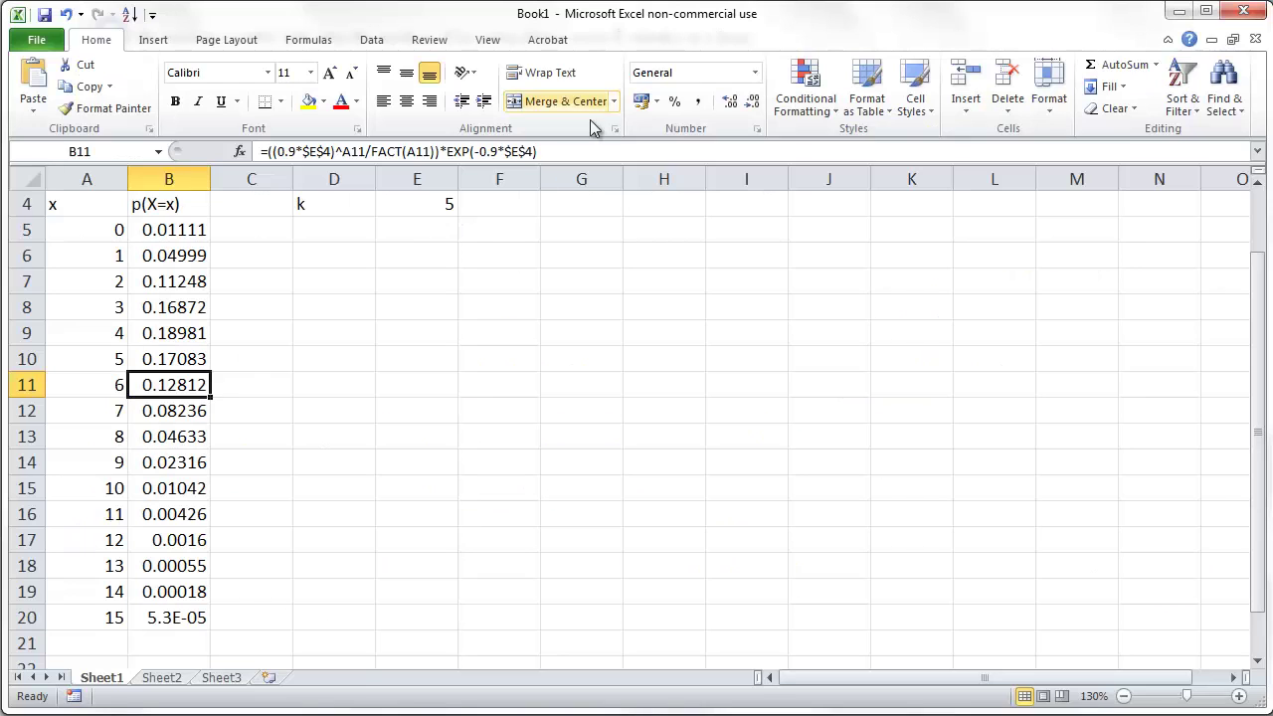
# Step: Set the parameter k in E4 to 4
pyautogui.click(409, 205)
pyautogui.write('4')
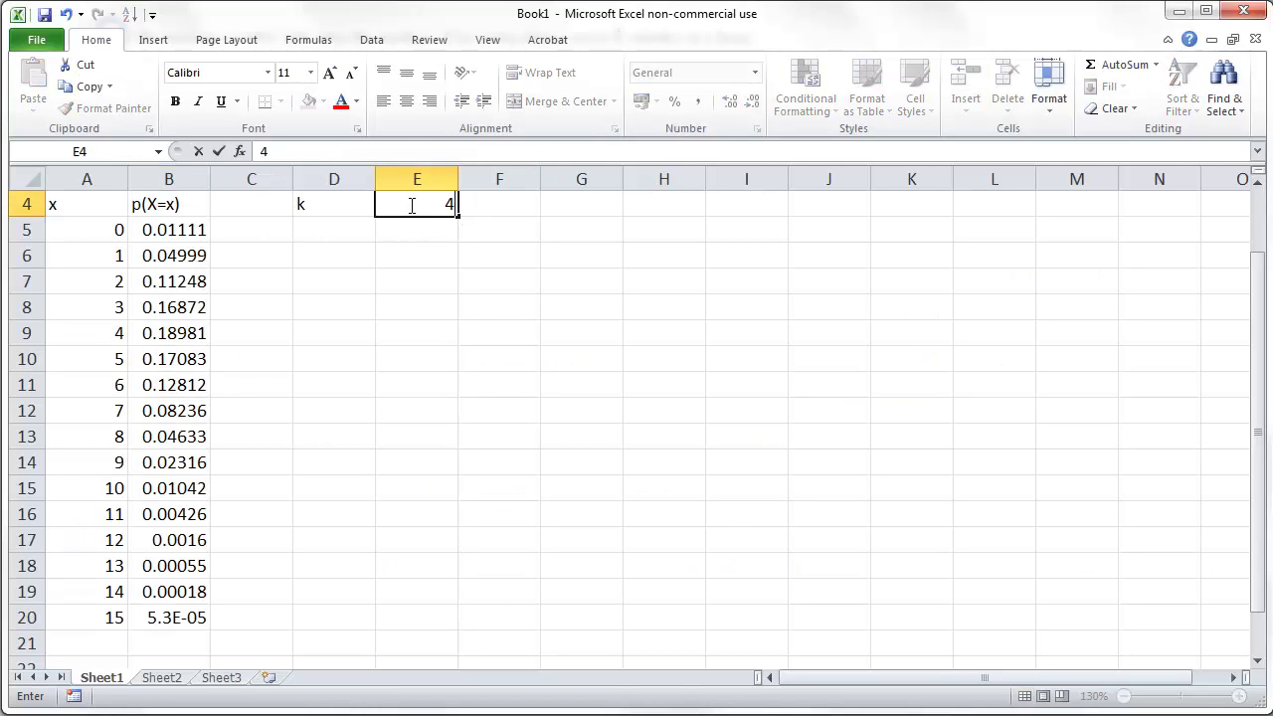
pyautogui.press('Return')
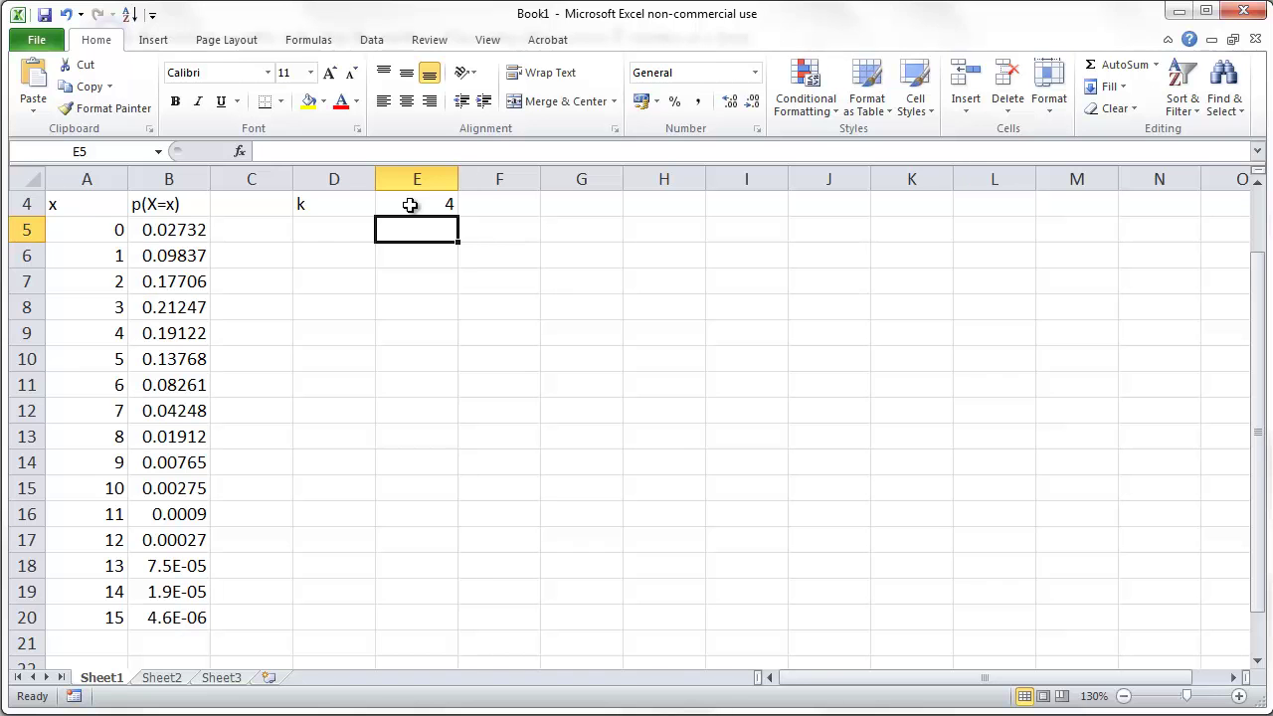
# Step: Insert a 2-D clustered column chart of the probabilities in B5:B20 and place it just below k, across about columns E to M
pyautogui.moveTo(157, 229); pyautogui.dragTo(176, 608)
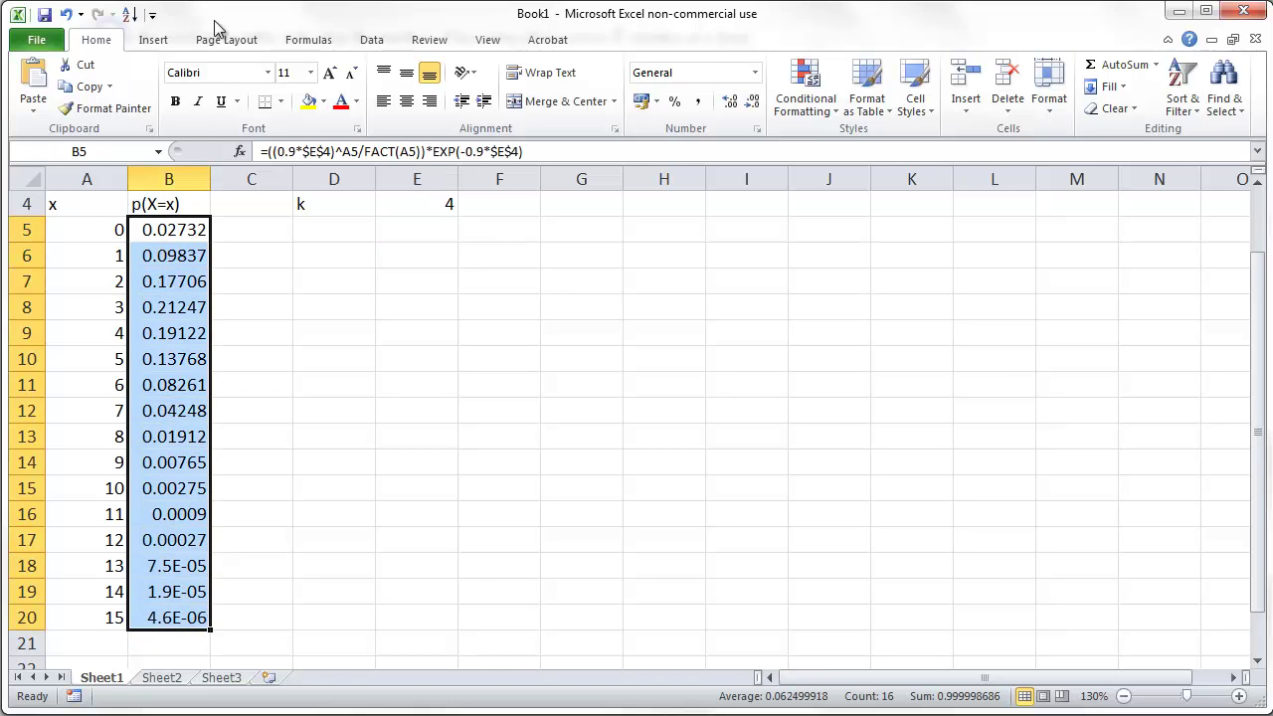
pyautogui.click(153, 40)
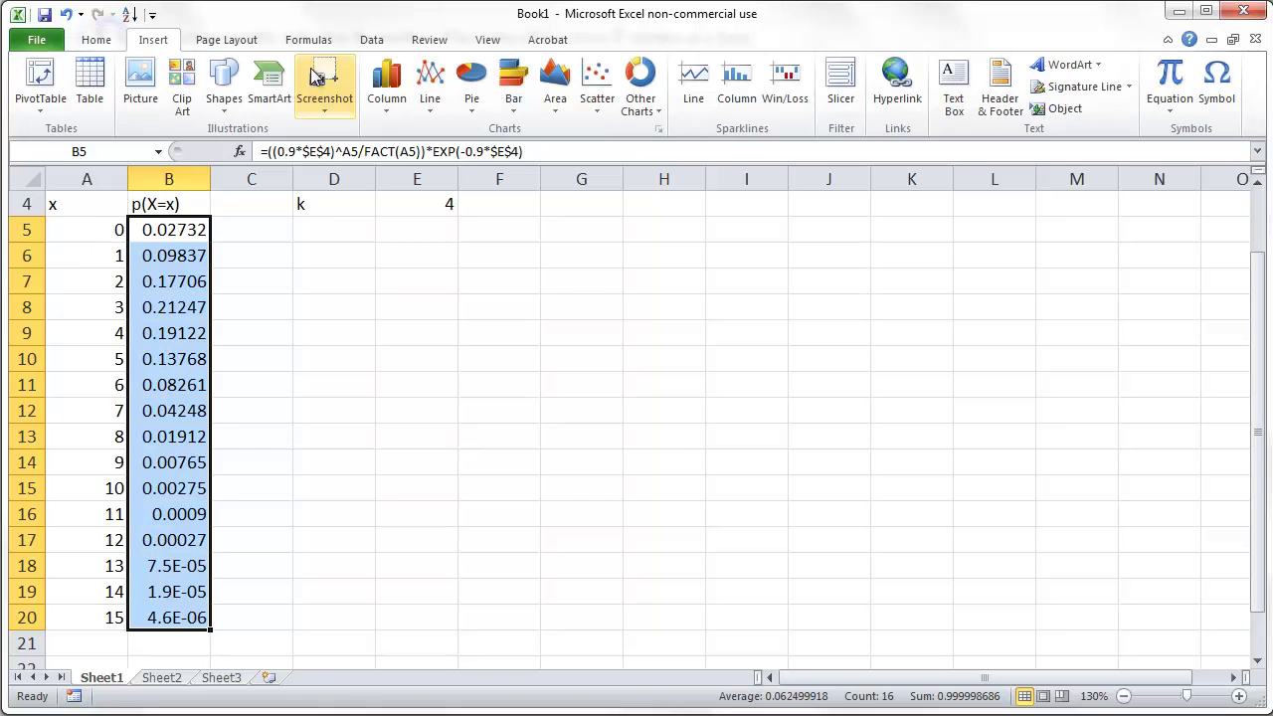
pyautogui.click(430, 84)
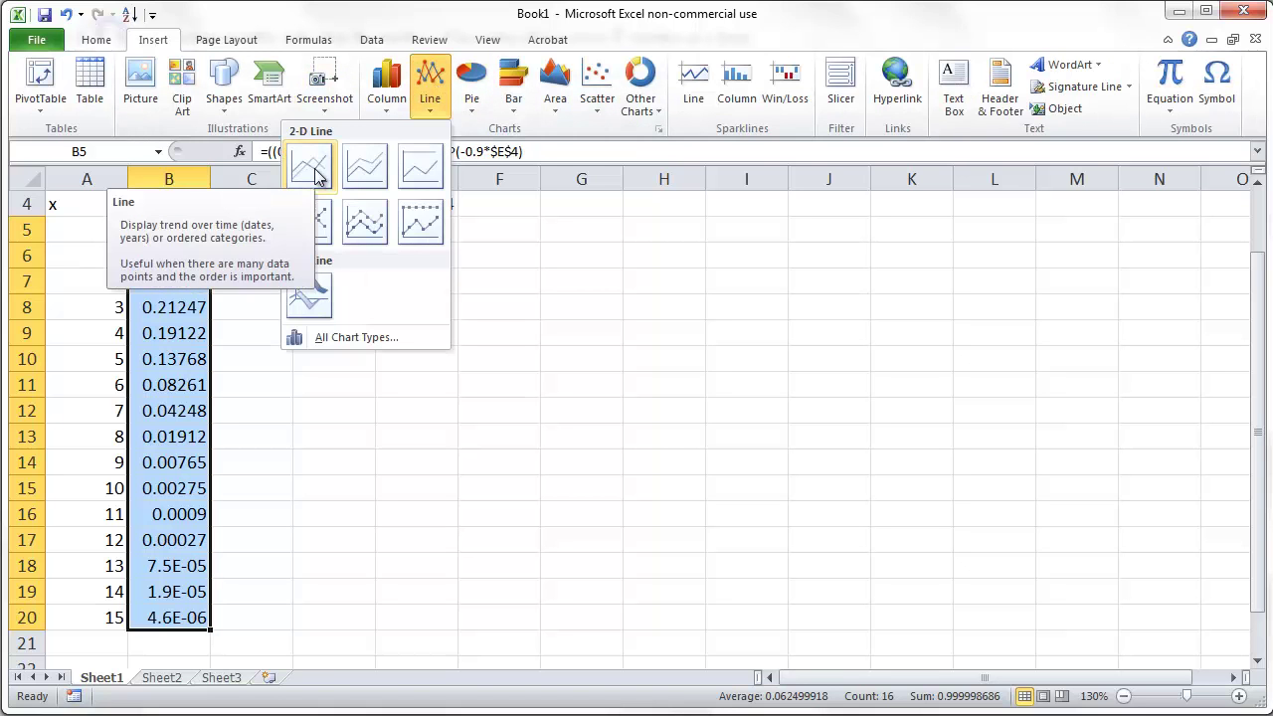
pyautogui.click(513, 88)
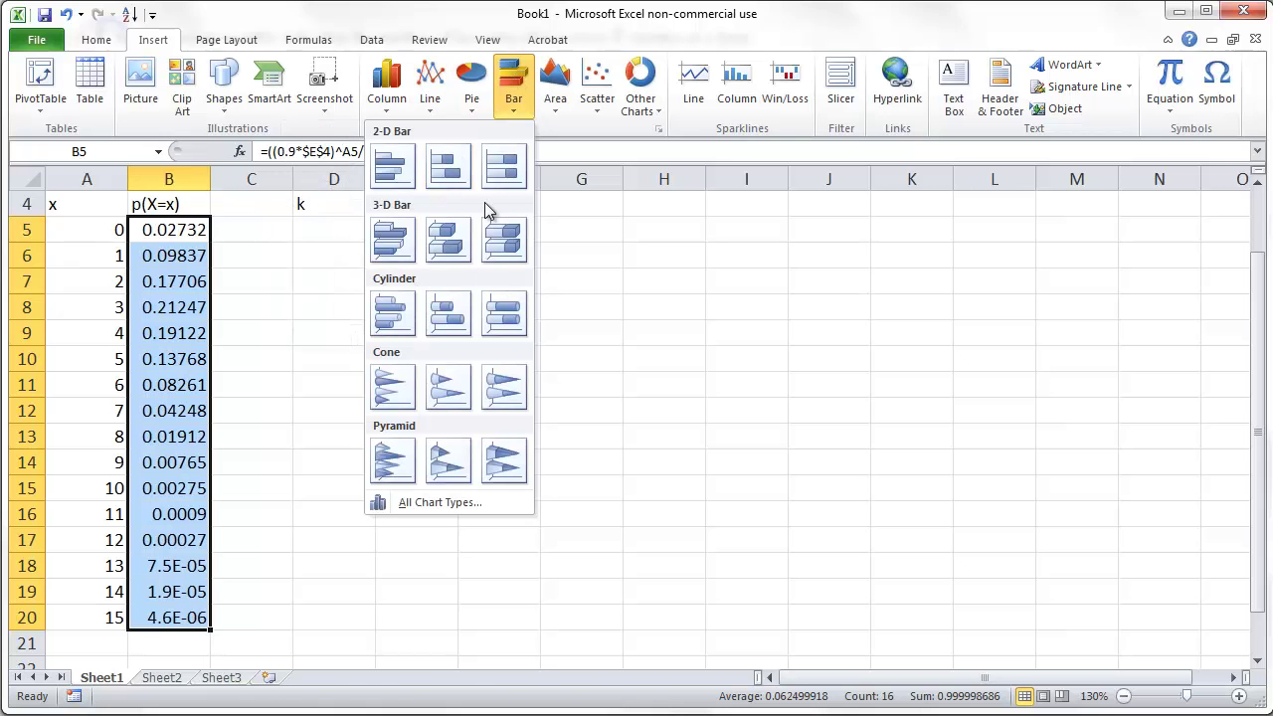
pyautogui.click(387, 87)
pyautogui.click(212, 164)
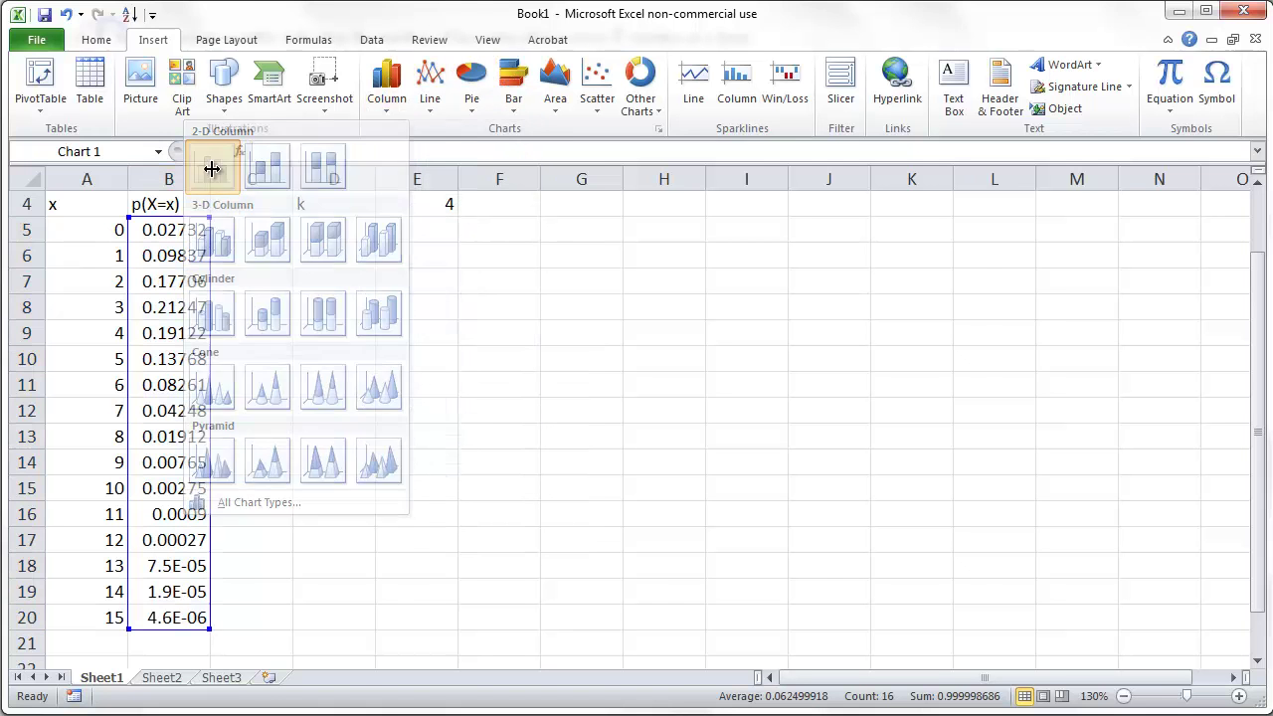
pyautogui.moveTo(947, 354); pyautogui.dragTo(1024, 333)
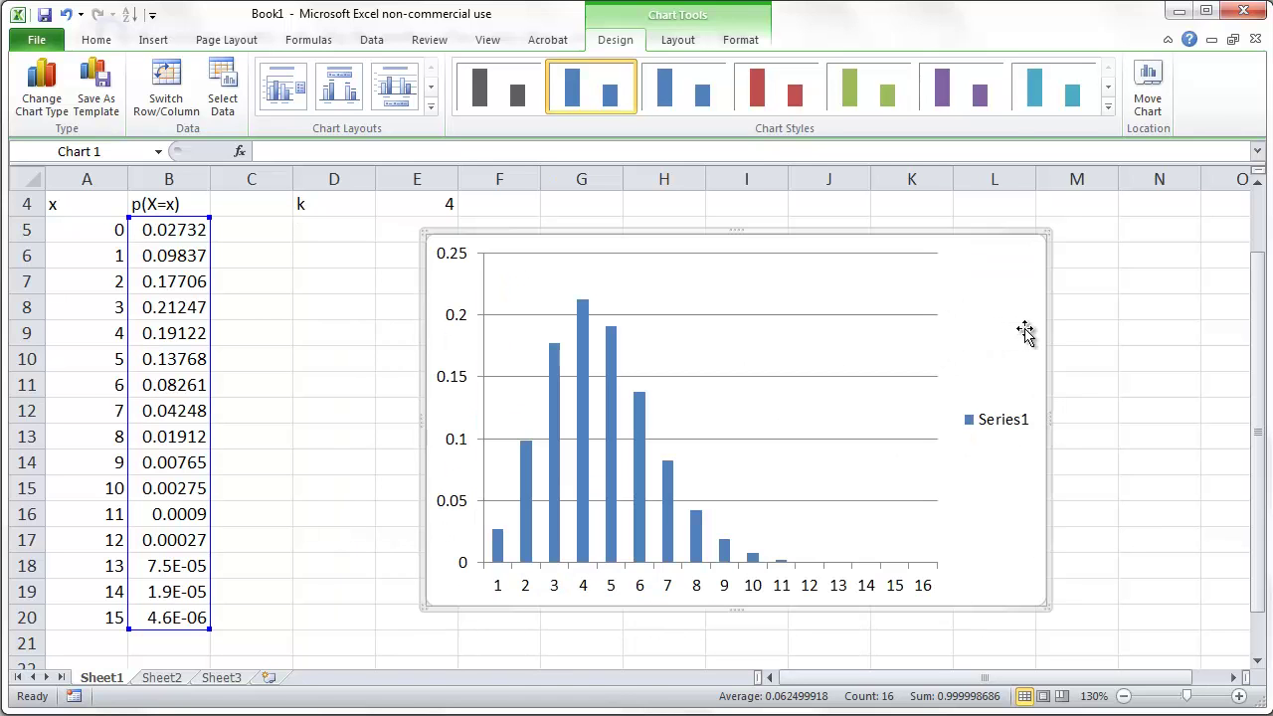
# Step: Try the parameter k in E4 at 5 to compare the chart, and set it back to 4
pyautogui.click(383, 204)
pyautogui.write('5')
pyautogui.press('Up')
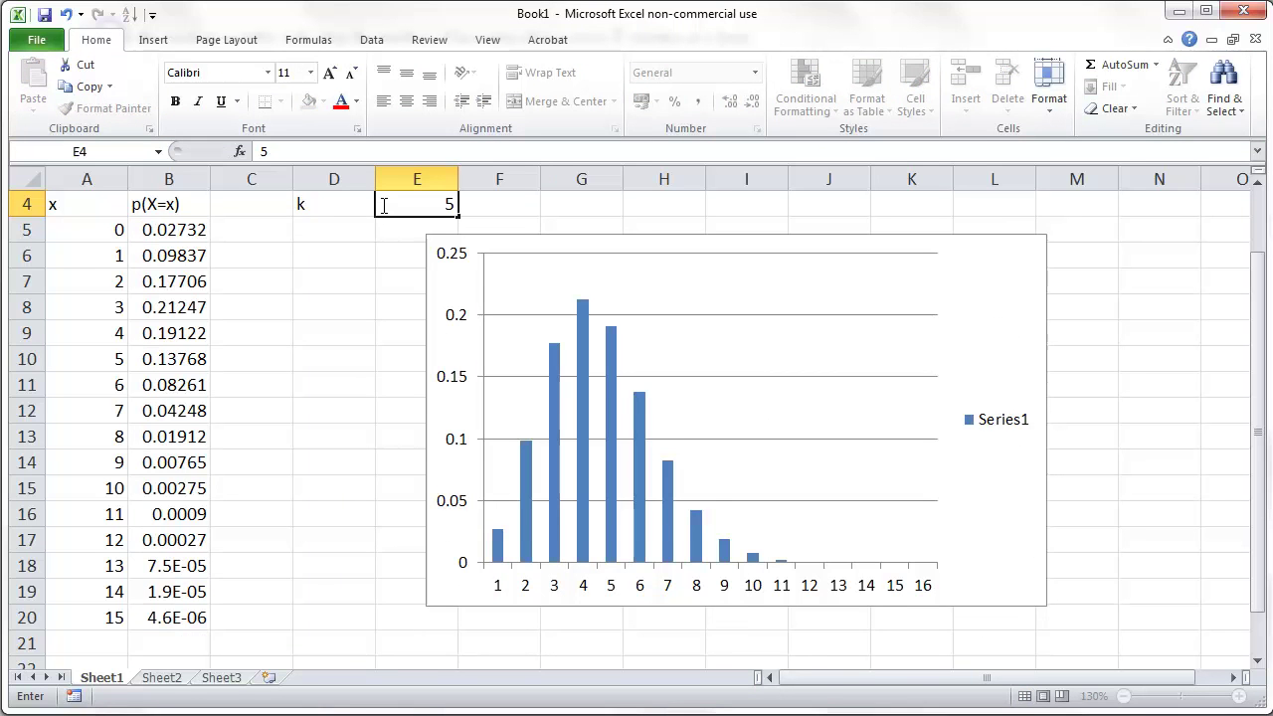
pyautogui.press('Down')
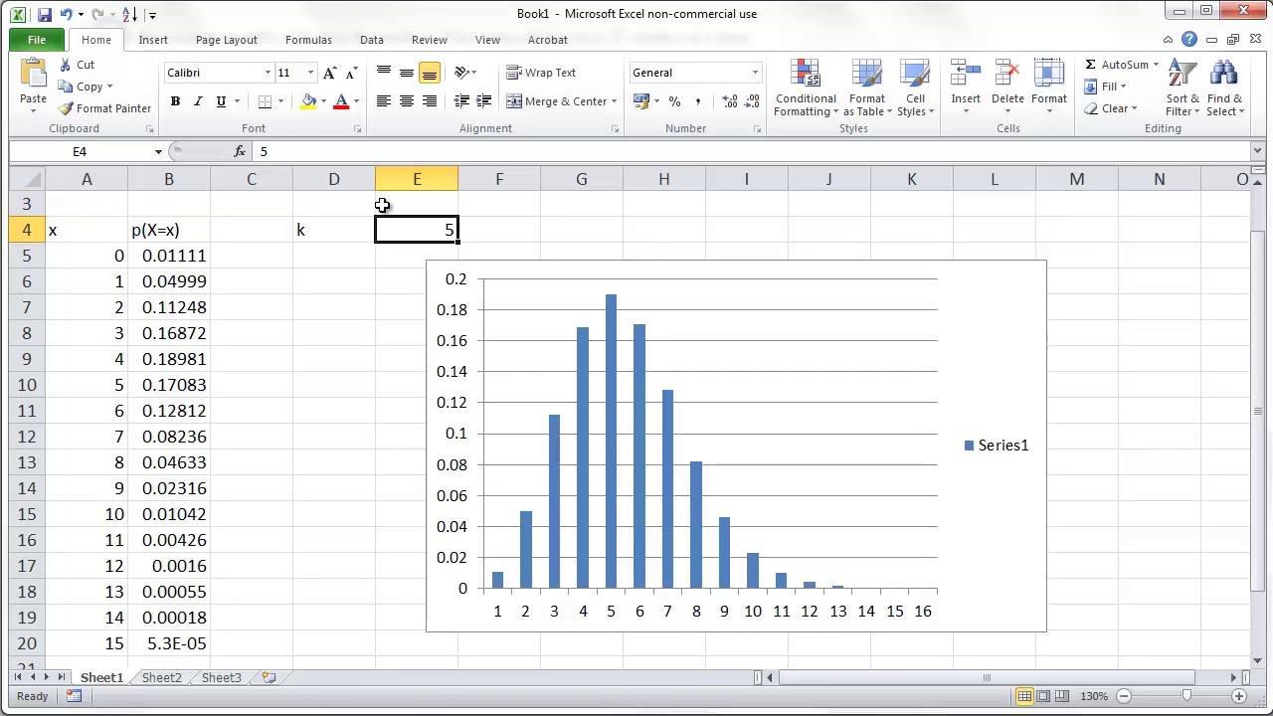
pyautogui.write('4')
pyautogui.press('Return')
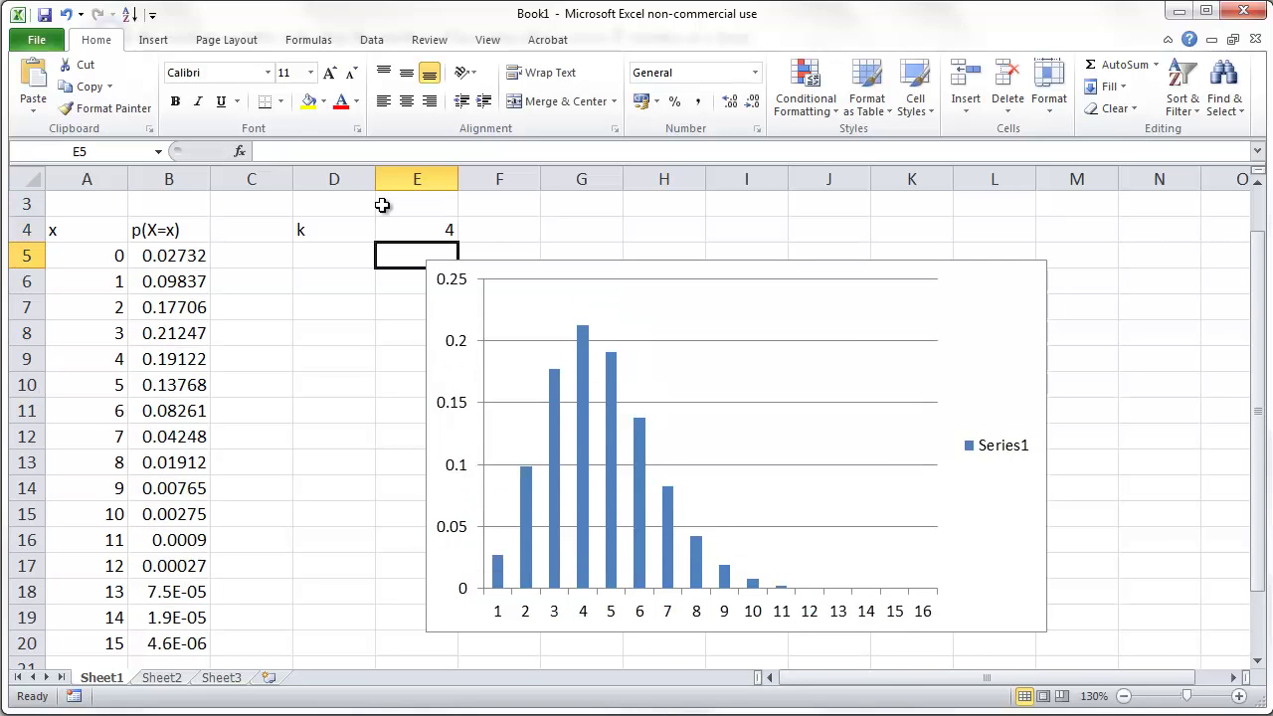
# Step: Enter =sum(B5:B9) in D8 to compute P(X<5) for k = 4
pyautogui.scroll(-1, 352, 324)
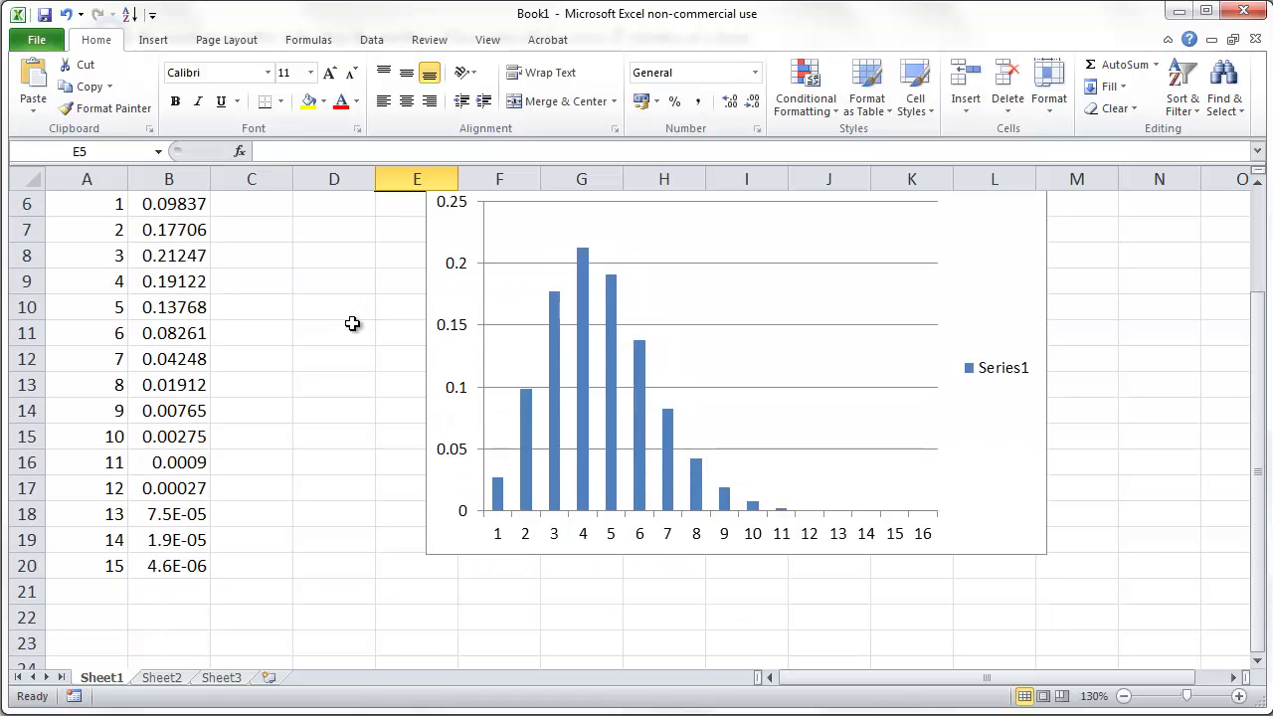
pyautogui.scroll(1, 352, 323)
pyautogui.click(335, 329)
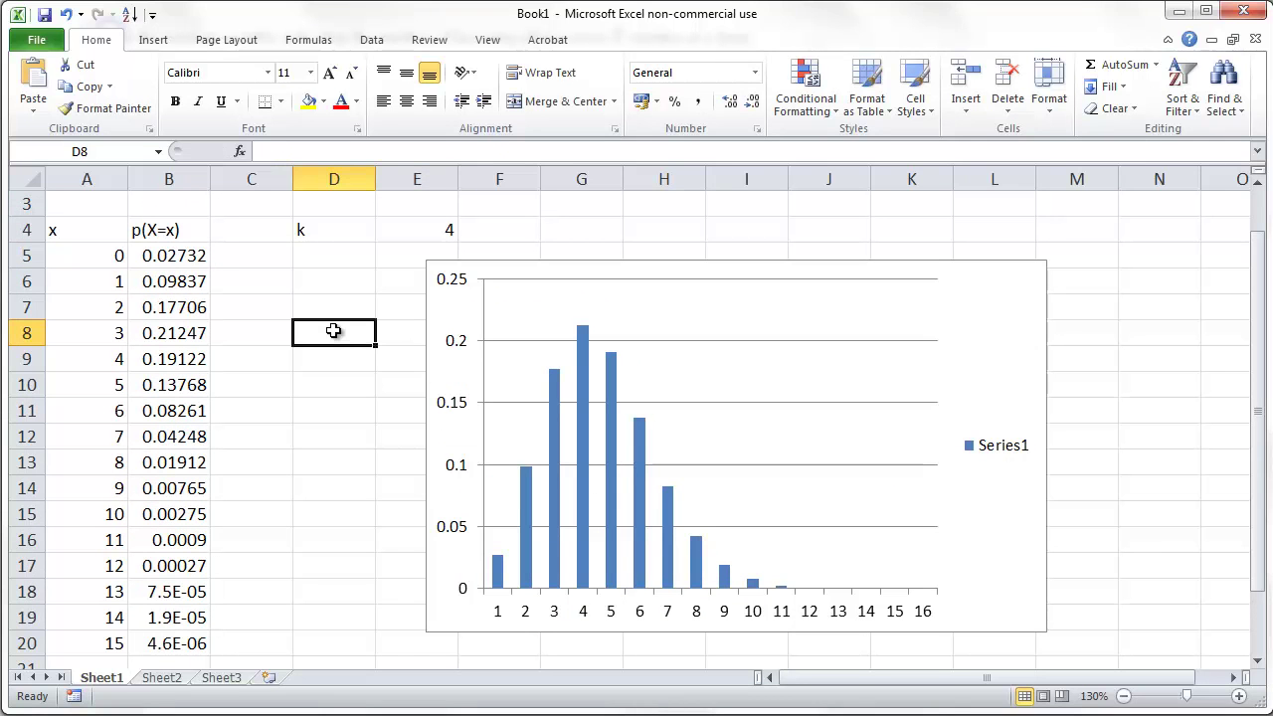
pyautogui.write('=su')
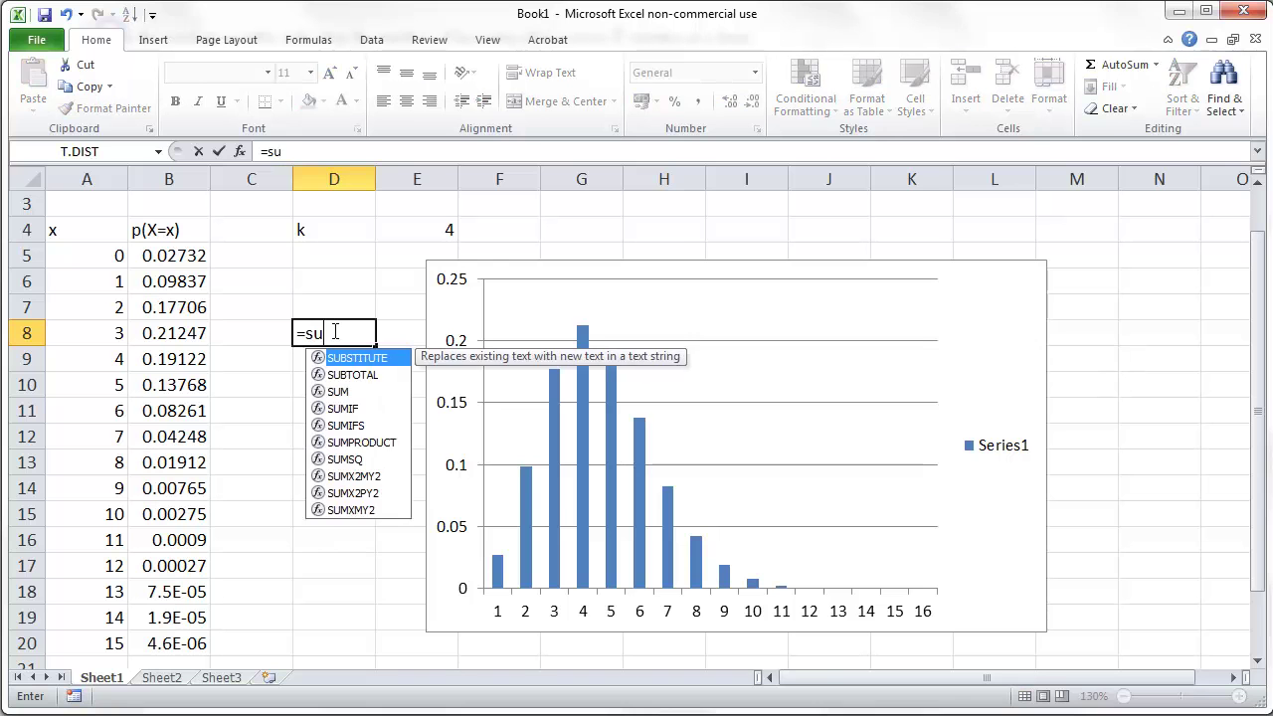
pyautogui.write('m(')
pyautogui.press('Left')
pyautogui.press('Left')
pyautogui.press('Up')
pyautogui.press('Up')
pyautogui.press('Up')
pyautogui.hotkey('shift', 'Down')
pyautogui.hotkey('shift', 'Down')
pyautogui.hotkey('shift', 'Down')
pyautogui.hotkey('shift', 'Down')
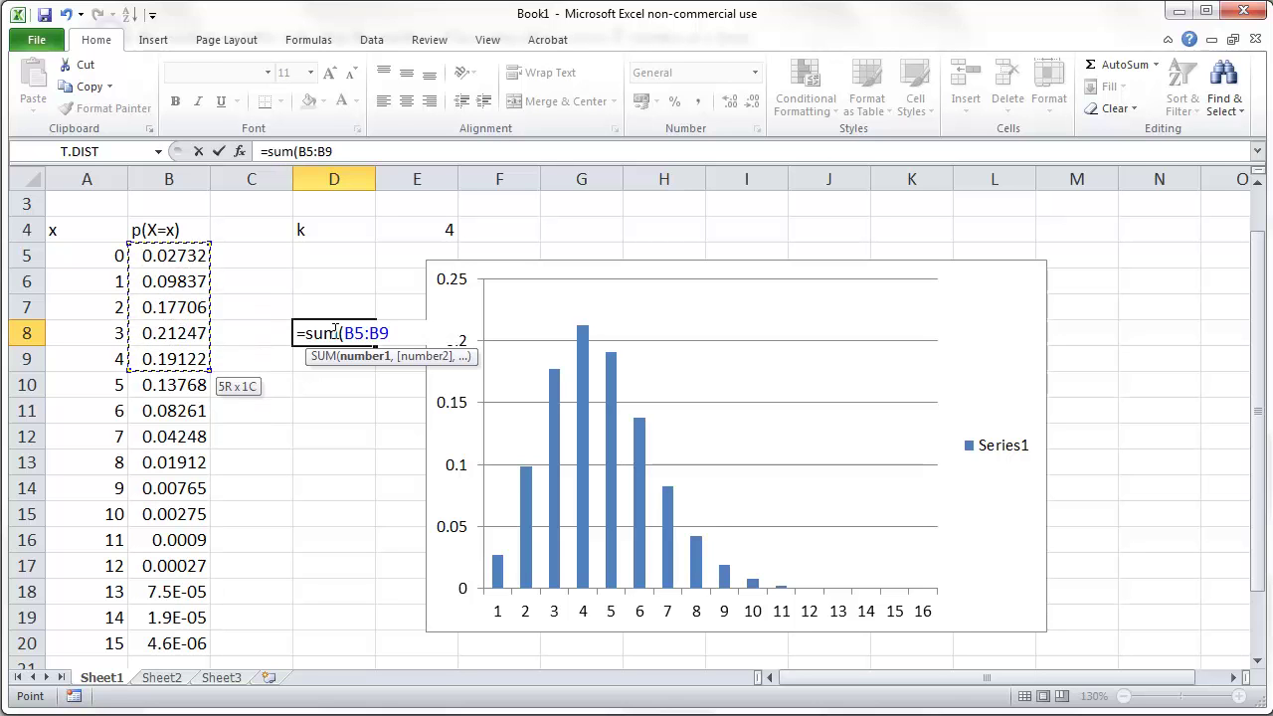
pyautogui.write(')')
pyautogui.press('Return')
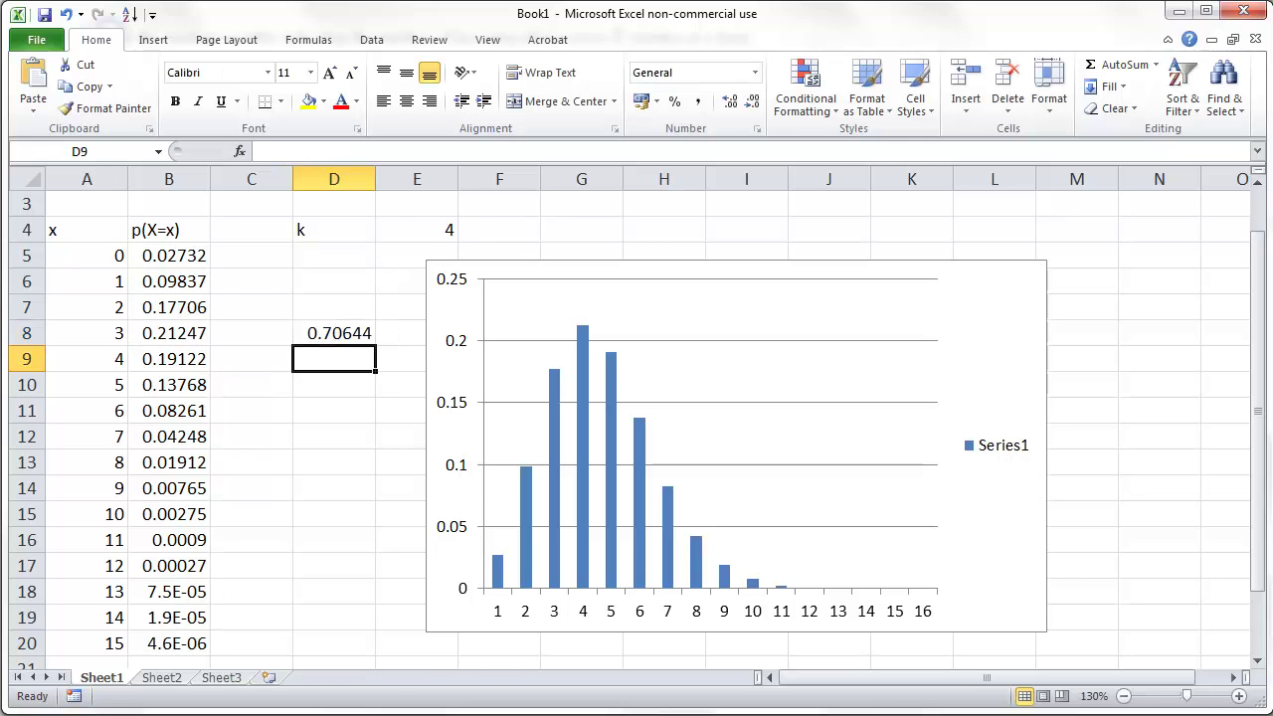
# Step: Switch to the handwritten problem notes and write = 0.7064 at the end of the P(X<5) line of solution 2
pyautogui.hotkey('alt', 'Tab')
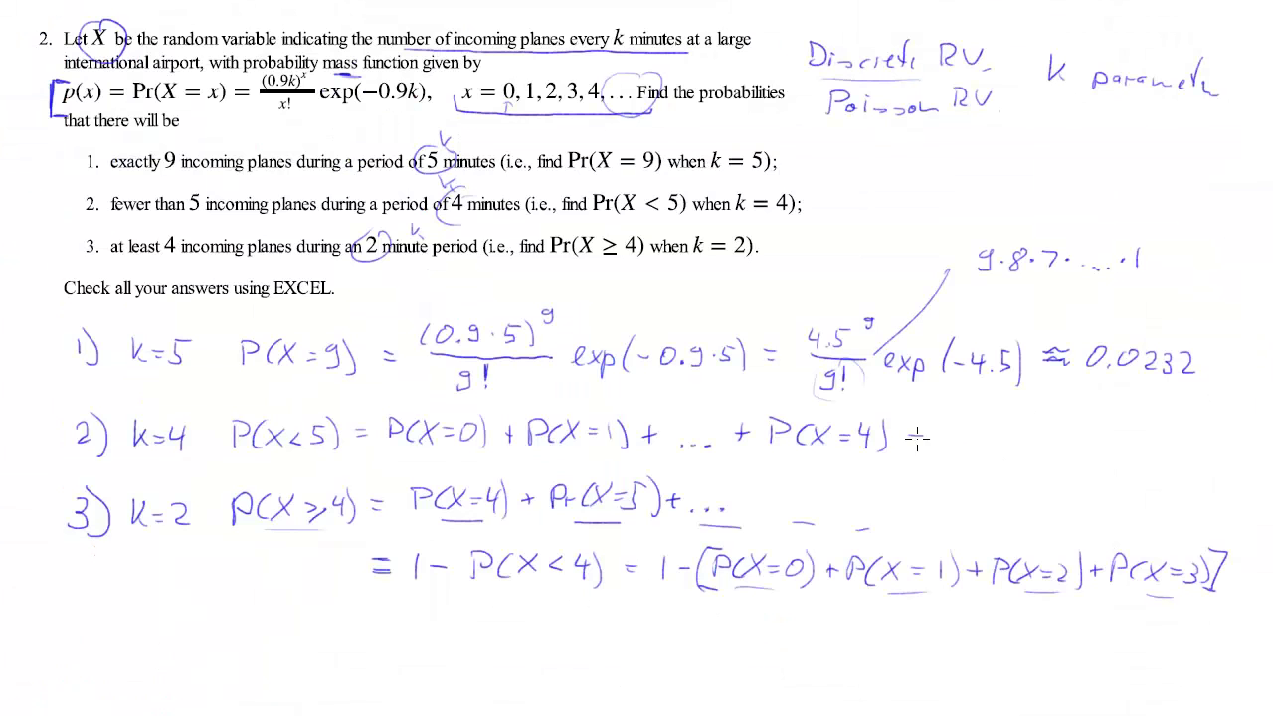
pyautogui.moveTo(946, 425)
pyautogui.mouseDown()
pyautogui.moveTo(972, 449)
pyautogui.moveTo(996, 429)
pyautogui.moveTo(1030, 441)
pyautogui.moveTo(1042, 430)
pyautogui.moveTo(1049, 445)
pyautogui.mouseUp()
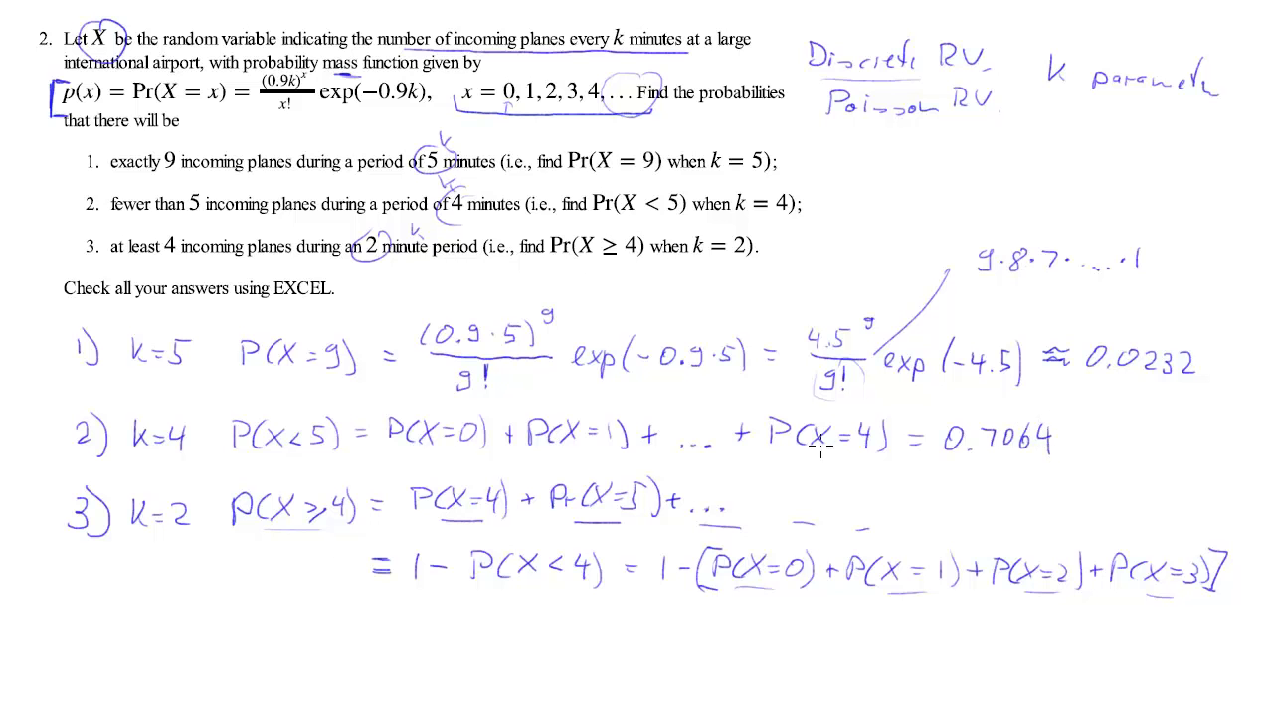